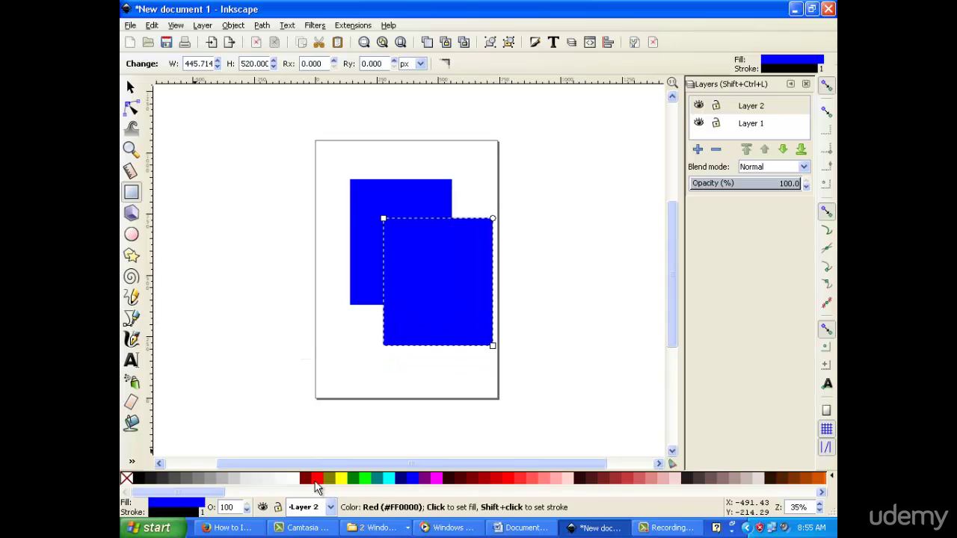
# Change the fill of the front rectangle to dark red.
pyautogui.click(127, 86)
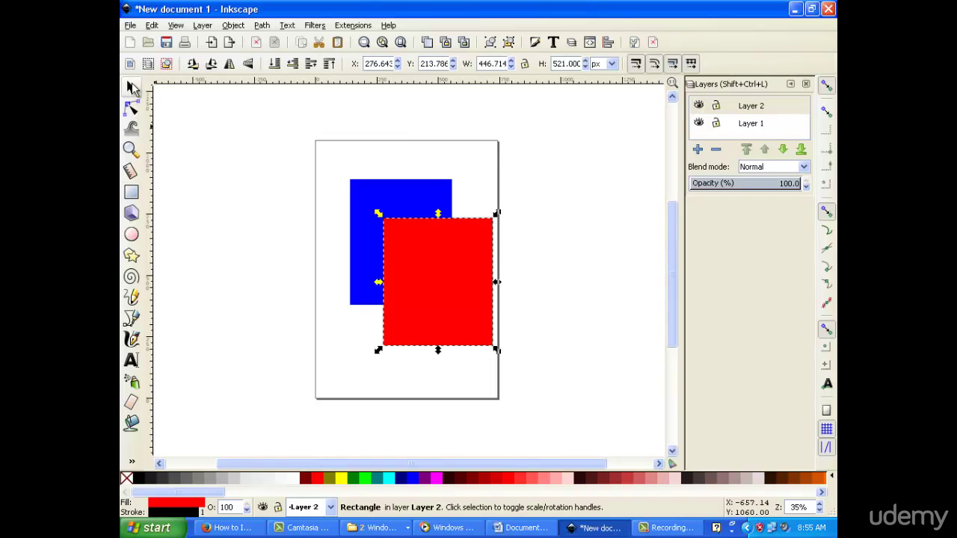
pyautogui.click(130, 194)
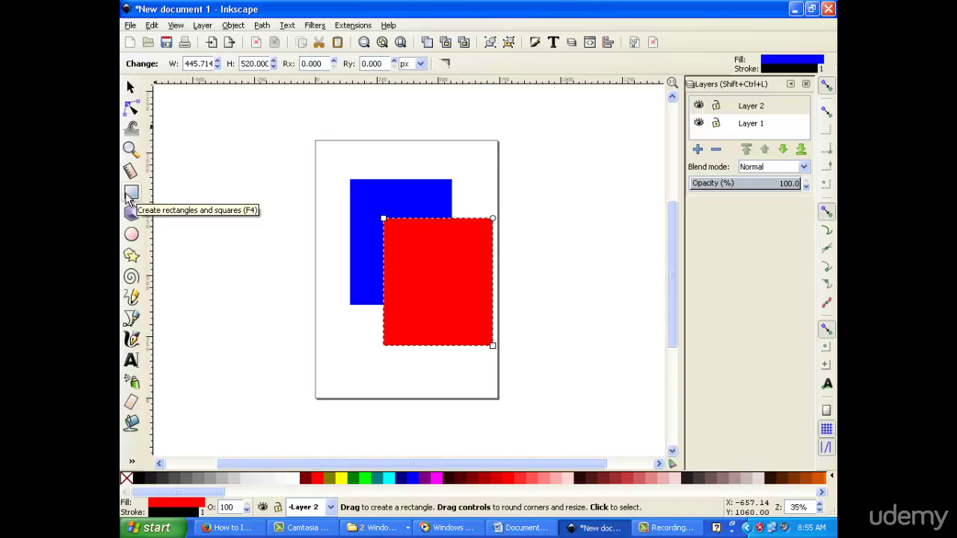
pyautogui.click(305, 479)
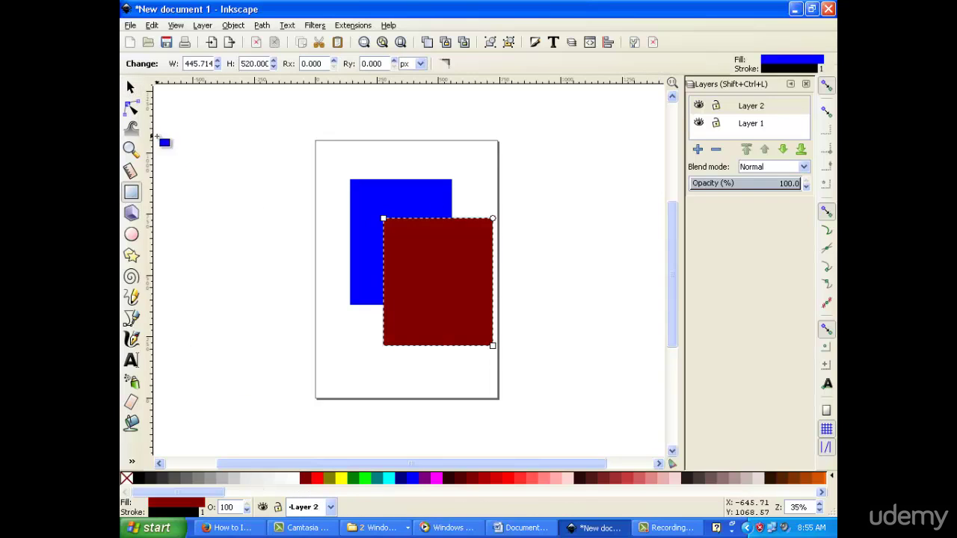
# Draw a bright red rectangle about 520 by 443 px over the other two and shift it past the page's left edge.
pyautogui.moveTo(320, 211); pyautogui.dragTo(447, 320)
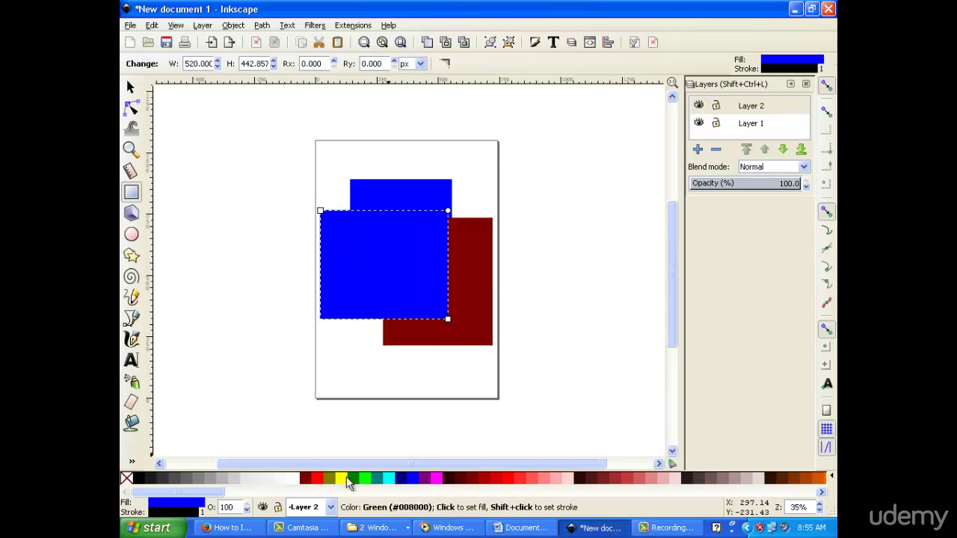
pyautogui.click(317, 478)
pyautogui.click(130, 87)
pyautogui.moveTo(331, 241); pyautogui.dragTo(324, 265)
pyautogui.moveTo(339, 298); pyautogui.dragTo(310, 282)
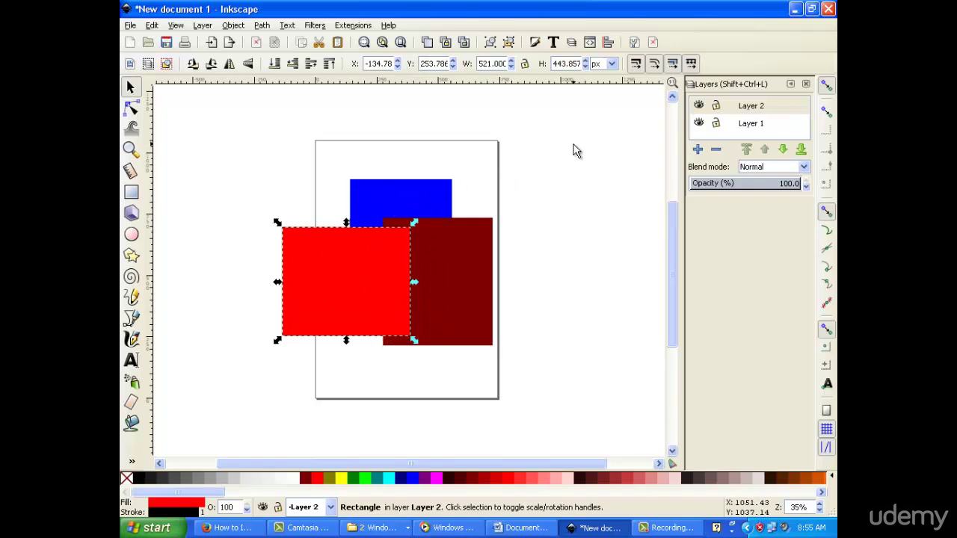
# Select all three rectangles and move them to Layer 2.
pyautogui.moveTo(575, 132); pyautogui.dragTo(230, 383)
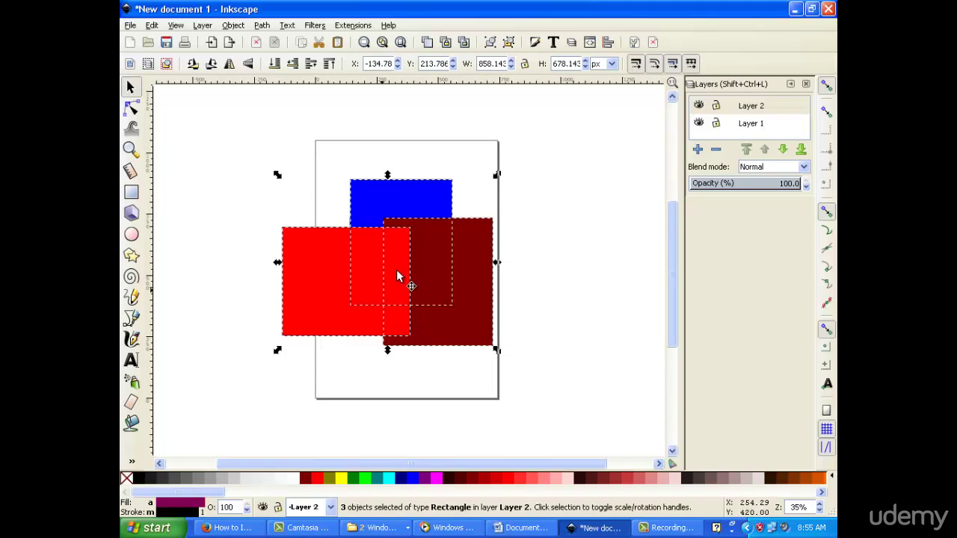
pyautogui.rightClick(396, 270)
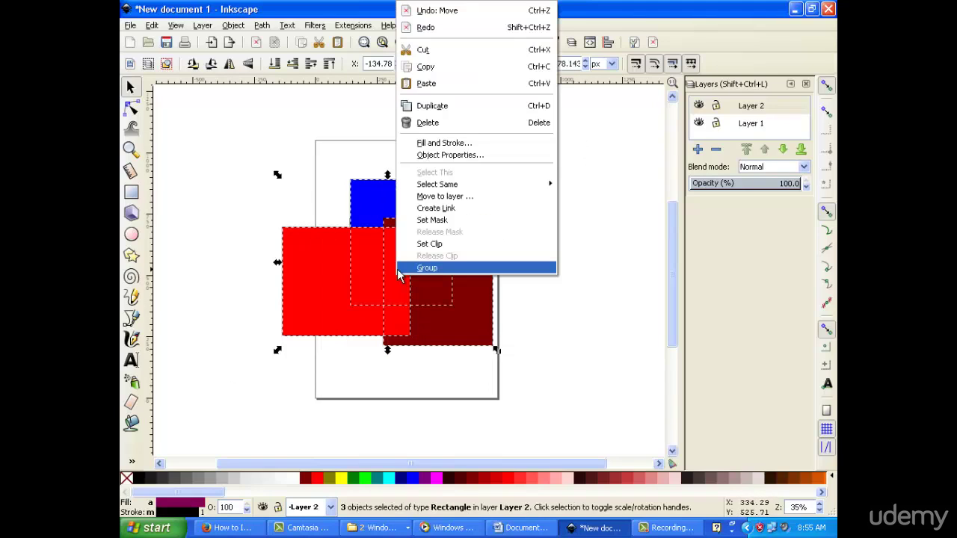
pyautogui.click(479, 197)
pyautogui.click(523, 355)
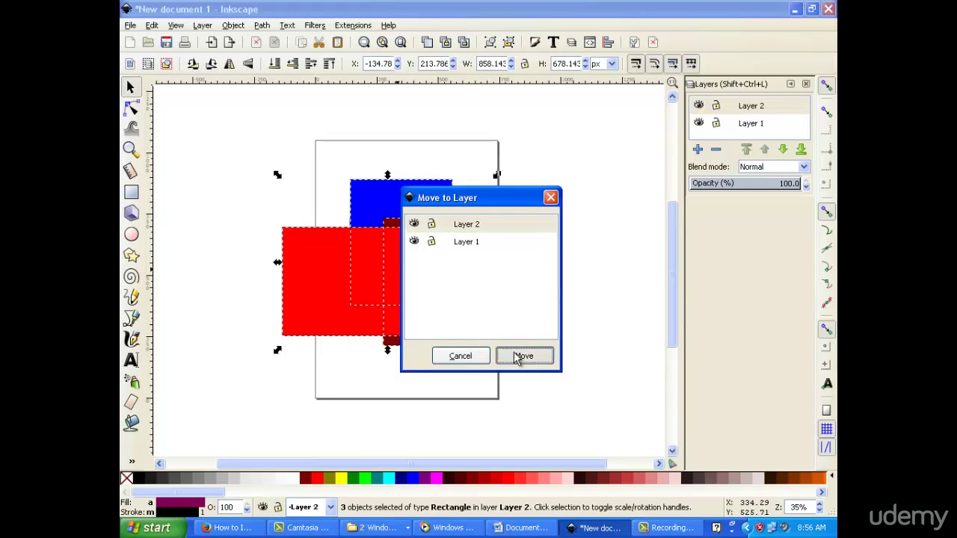
pyautogui.click(452, 404)
# Set Layer 2's blend mode to Multiply and move the dark red rectangle to about X 420, Y 594 px.
pyautogui.click(463, 323)
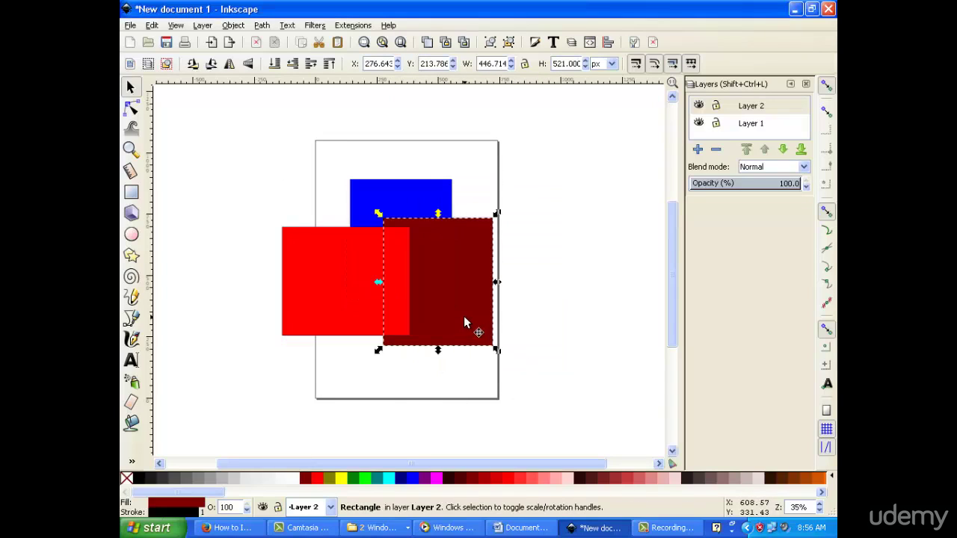
pyautogui.click(804, 168)
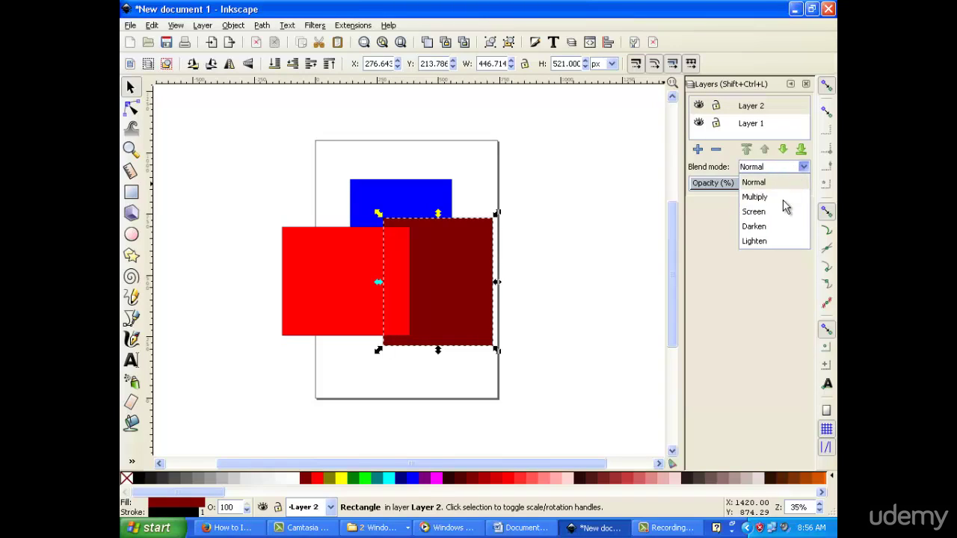
pyautogui.click(785, 198)
pyautogui.moveTo(453, 273); pyautogui.dragTo(494, 188)
pyautogui.click(449, 335)
pyautogui.click(474, 189)
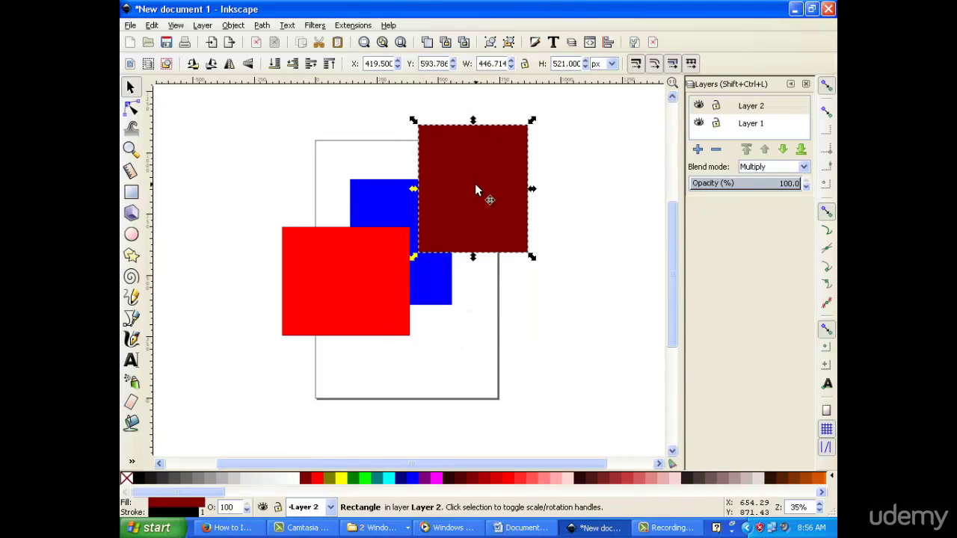
# Choose Multiply again as the blend mode and move the dark red rectangle to Layer 2.
pyautogui.click(803, 167)
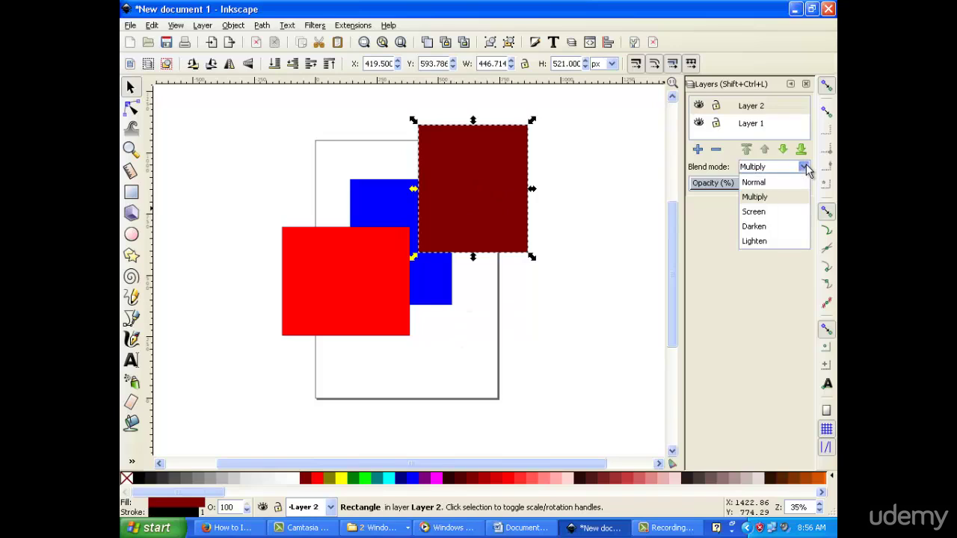
pyautogui.click(792, 198)
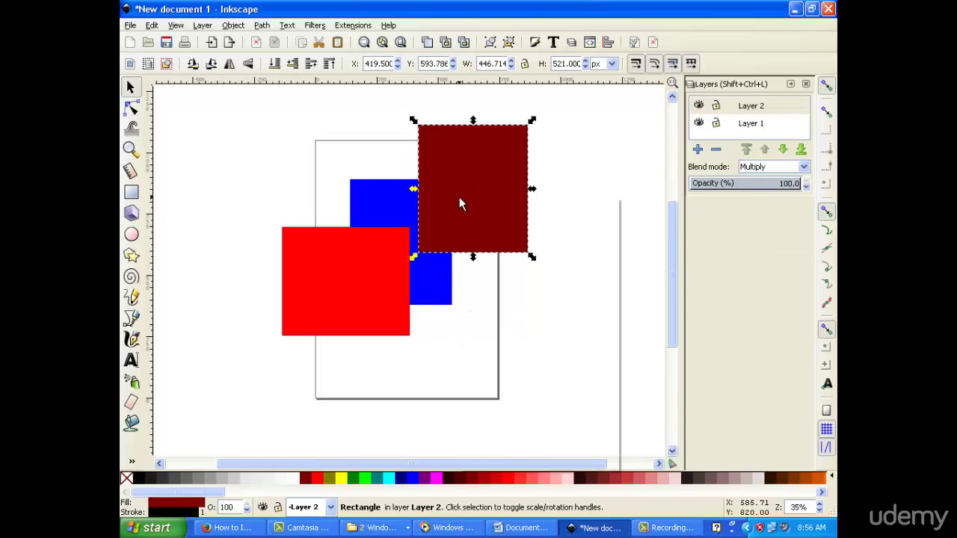
pyautogui.rightClick(460, 200)
pyautogui.click(509, 391)
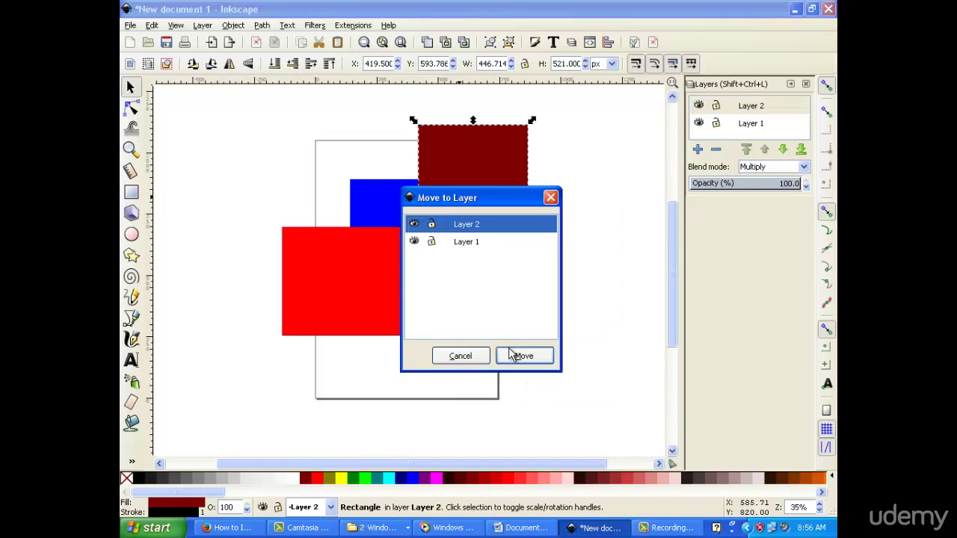
pyautogui.click(524, 357)
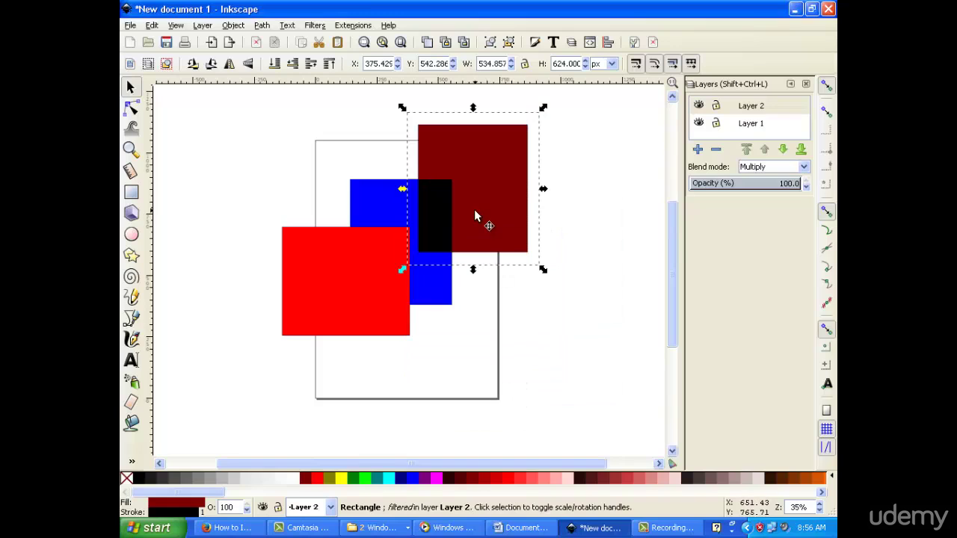
pyautogui.click(467, 320)
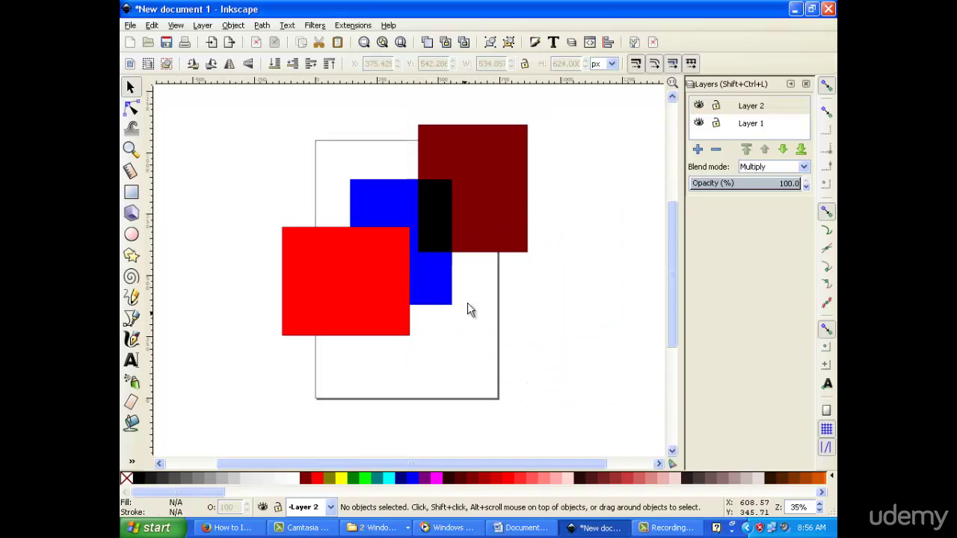
# Toggle Layer 2's visibility off and on, and rearrange the rectangles with dark red overlapping blue and bright red beside them.
pyautogui.click(699, 106)
pyautogui.click(699, 106)
pyautogui.moveTo(506, 202); pyautogui.dragTo(420, 163)
pyautogui.moveTo(369, 282); pyautogui.dragTo(317, 231)
pyautogui.moveTo(396, 290); pyautogui.dragTo(425, 285)
pyautogui.moveTo(320, 204)
pyautogui.mouseDown()
pyautogui.moveTo(399, 134)
pyautogui.moveTo(379, 177)
pyautogui.moveTo(330, 193)
pyautogui.mouseUp()
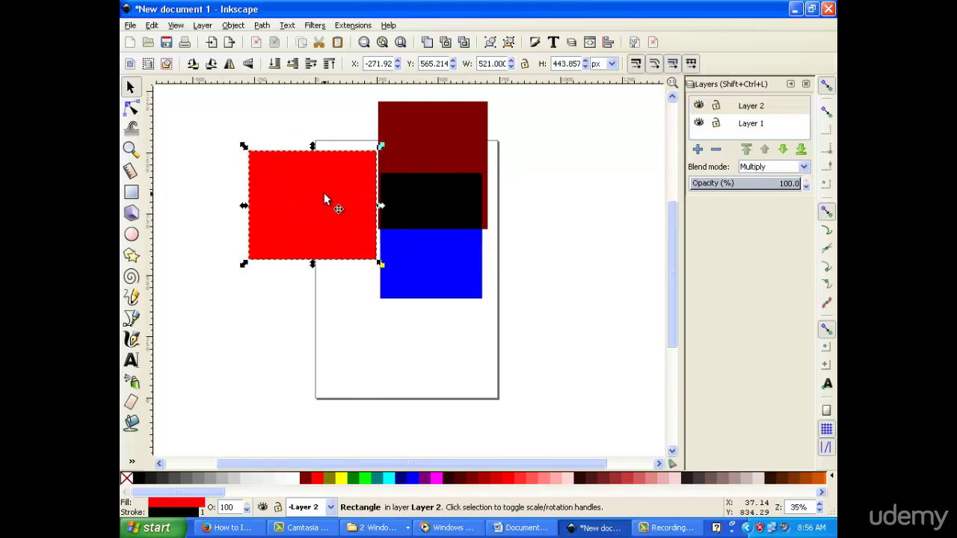
# Move the bright red rectangle to Layer 2 and shift it slightly away from the other two rectangles.
pyautogui.rightClick(324, 195)
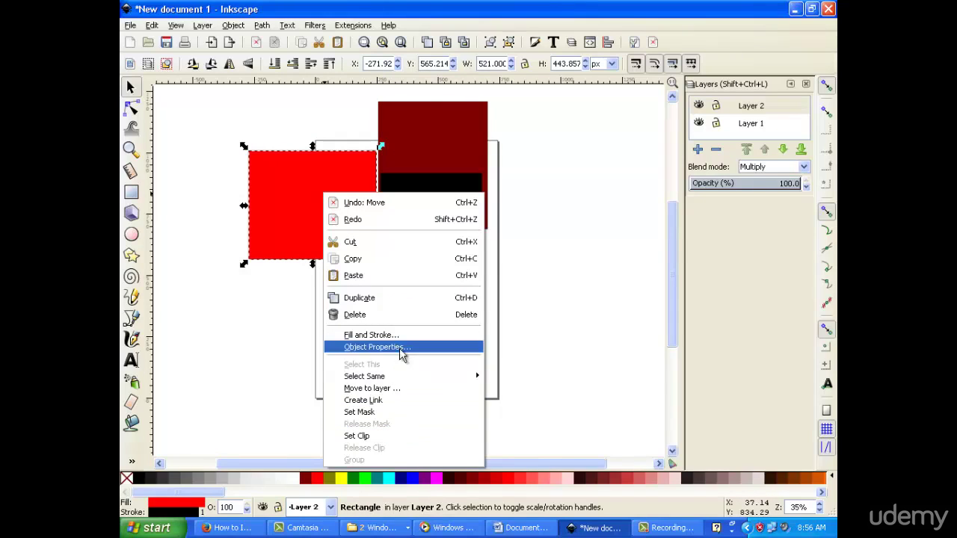
pyautogui.click(433, 388)
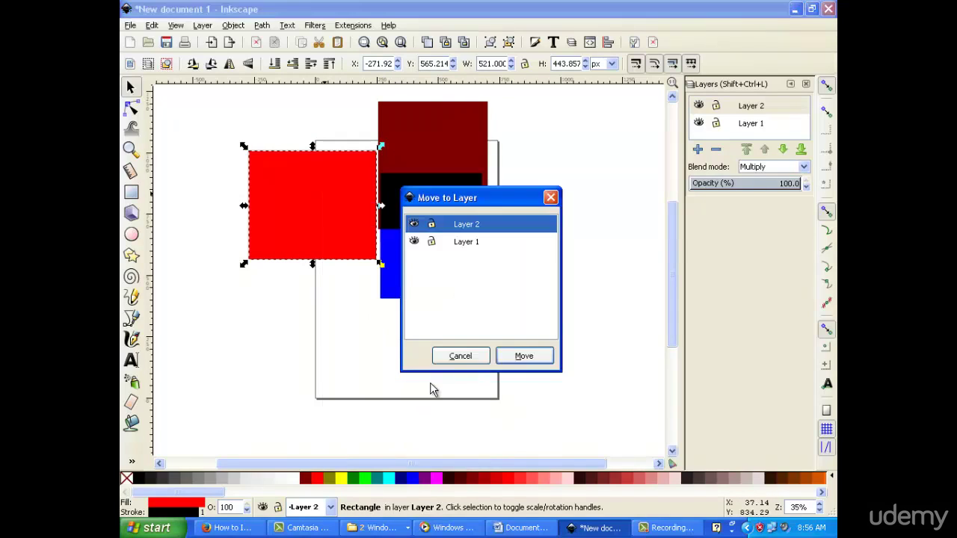
pyautogui.click(500, 357)
pyautogui.moveTo(307, 229); pyautogui.dragTo(317, 300)
pyautogui.moveTo(268, 228); pyautogui.dragTo(269, 229)
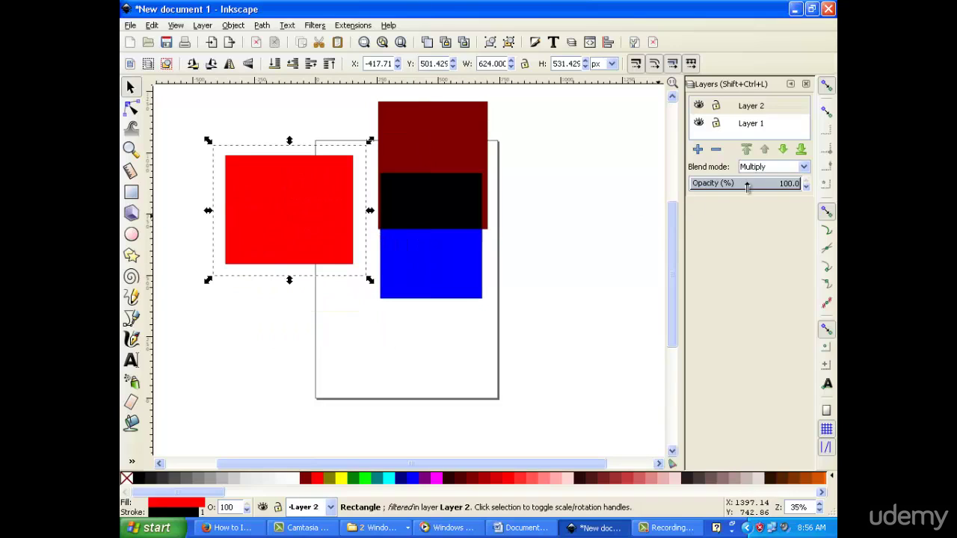
# Try the Screen blend mode on Layer 2 and move the bright red rectangle up toward the dark red one.
pyautogui.click(798, 171)
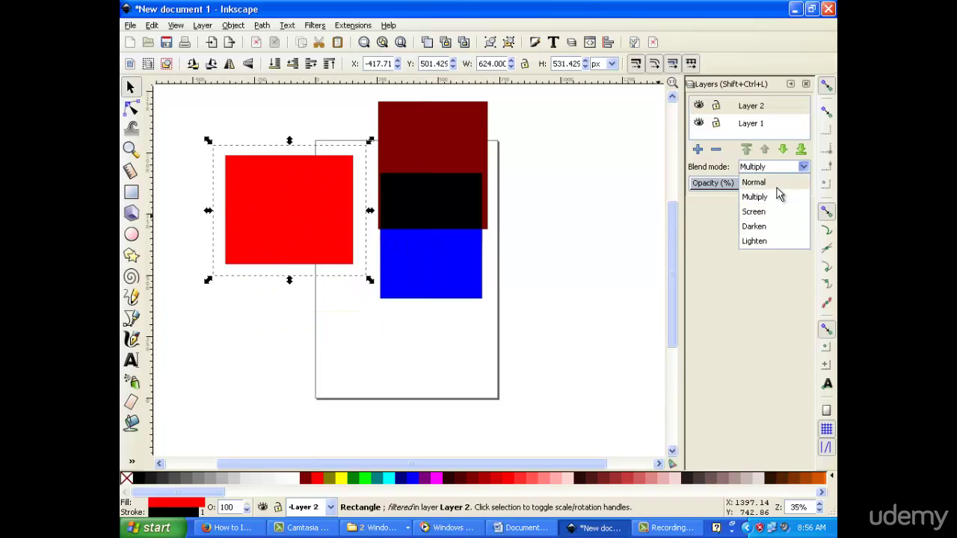
pyautogui.click(770, 215)
pyautogui.moveTo(292, 189); pyautogui.dragTo(305, 174)
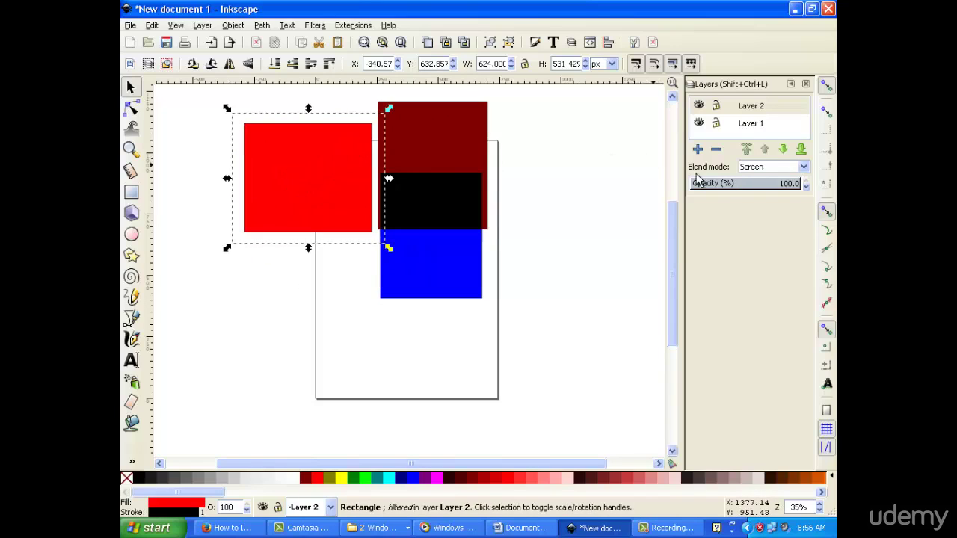
# Set Layer 2's blend mode to Darken and move the bright red rectangle down beside the blue one.
pyautogui.click(811, 170)
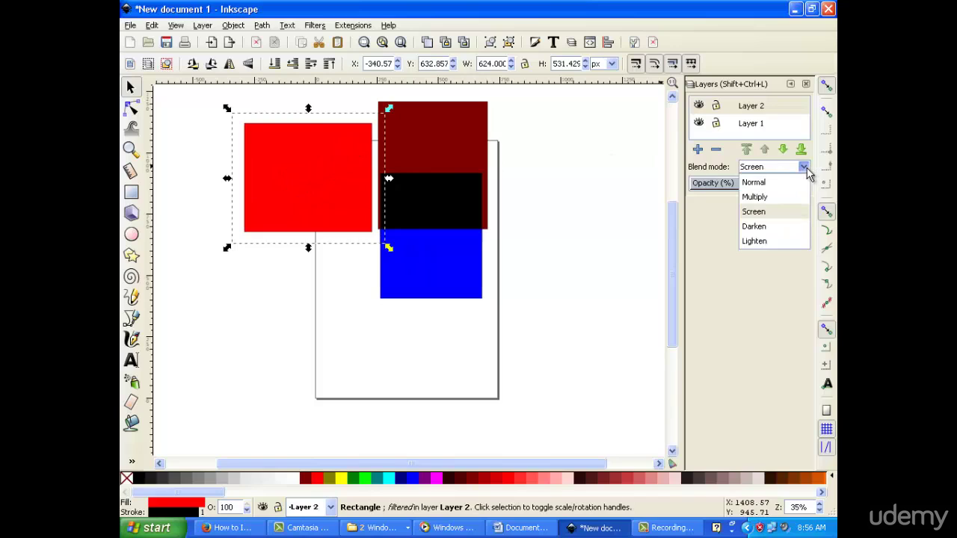
pyautogui.click(778, 228)
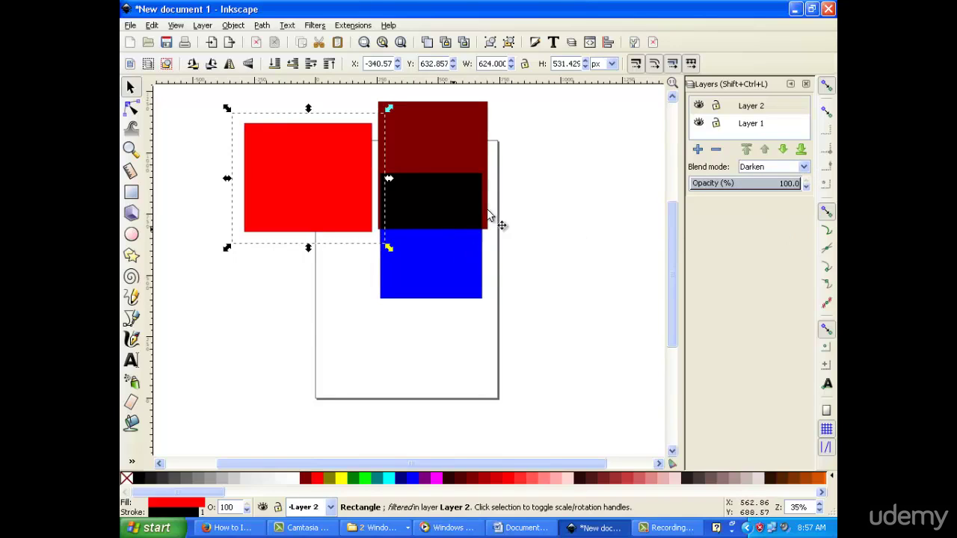
pyautogui.moveTo(289, 196); pyautogui.dragTo(291, 264)
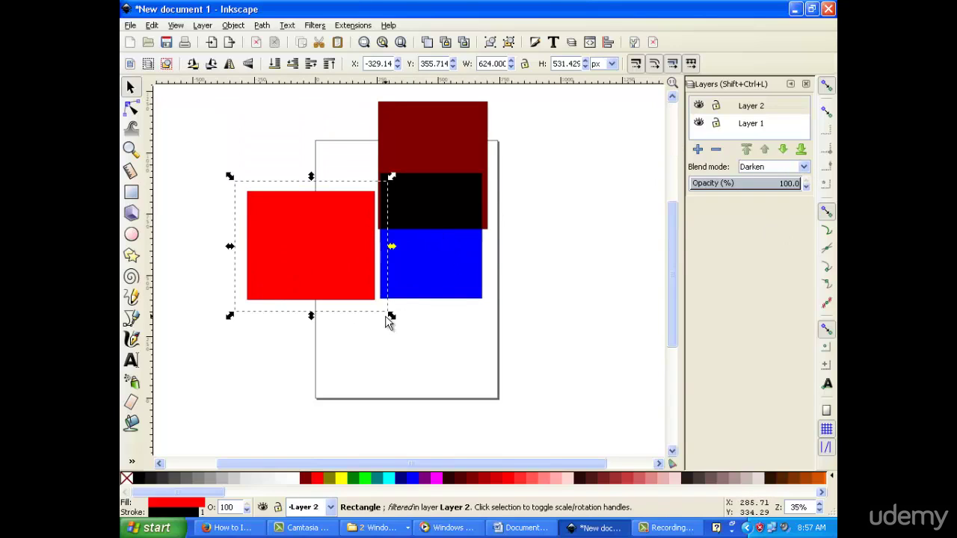
pyautogui.click(418, 319)
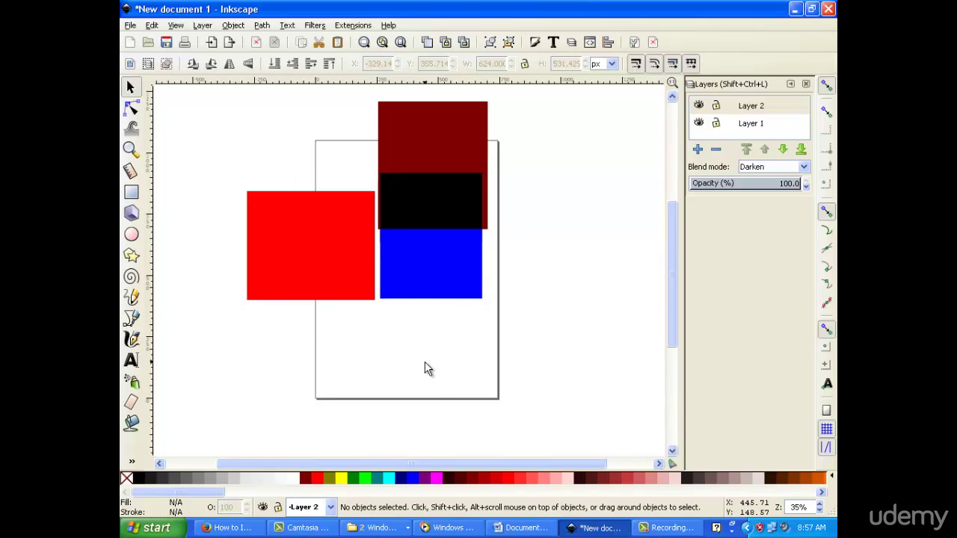
# Move all three rectangles off the page, with bright red on its left side and dark red above blue on its right side.
pyautogui.click(428, 285)
pyautogui.moveTo(431, 269); pyautogui.dragTo(451, 331)
pyautogui.moveTo(424, 171); pyautogui.dragTo(391, 214)
pyautogui.click(305, 254)
pyautogui.moveTo(306, 251); pyautogui.dragTo(321, 303)
pyautogui.click(267, 187)
pyautogui.moveTo(309, 261); pyautogui.dragTo(224, 130)
pyautogui.moveTo(407, 178); pyautogui.dragTo(596, 183)
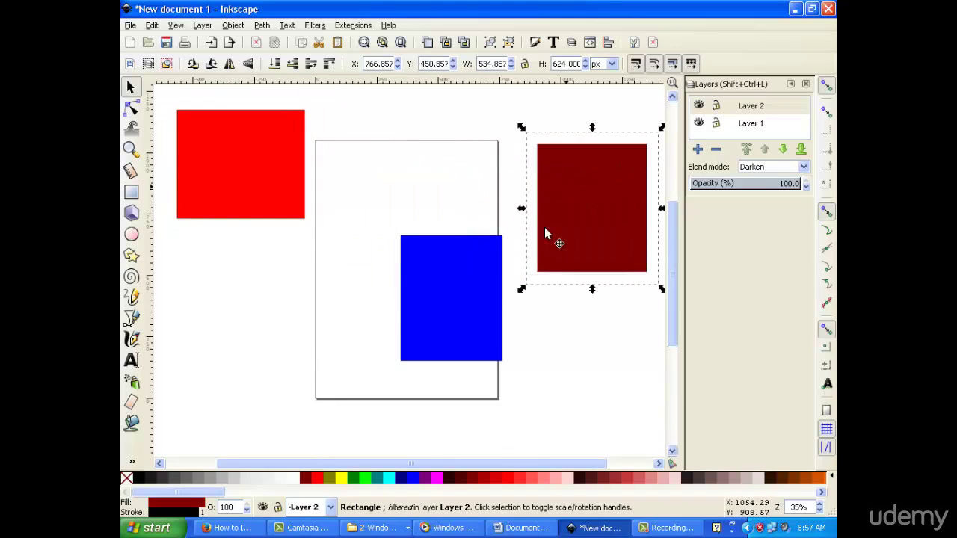
pyautogui.moveTo(486, 338); pyautogui.dragTo(596, 401)
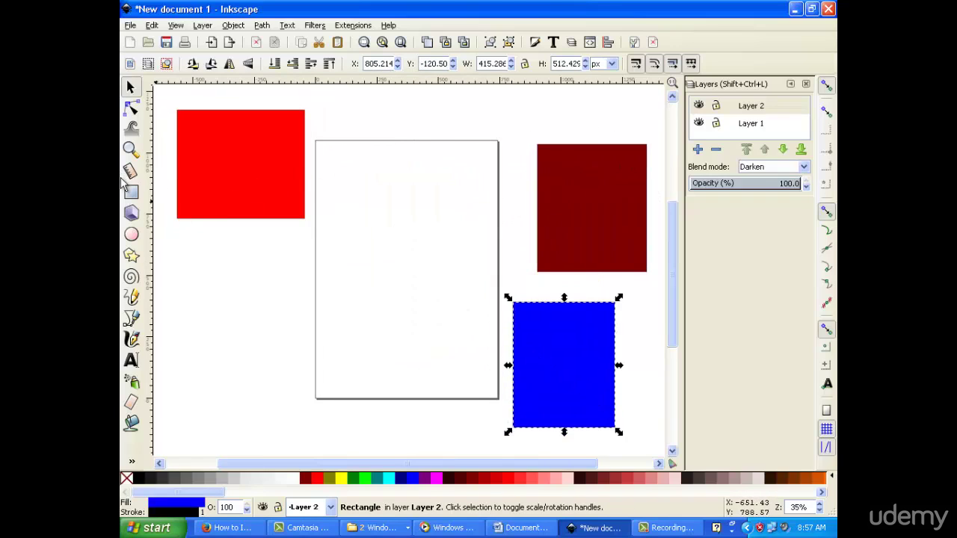
# Draw a tall ellipse covering most of the empty page.
pyautogui.click(131, 109)
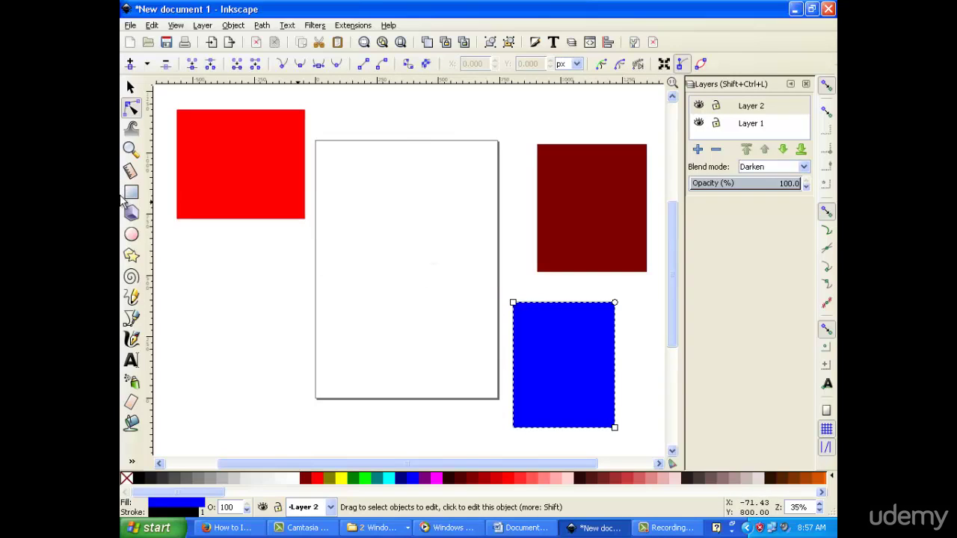
pyautogui.click(130, 87)
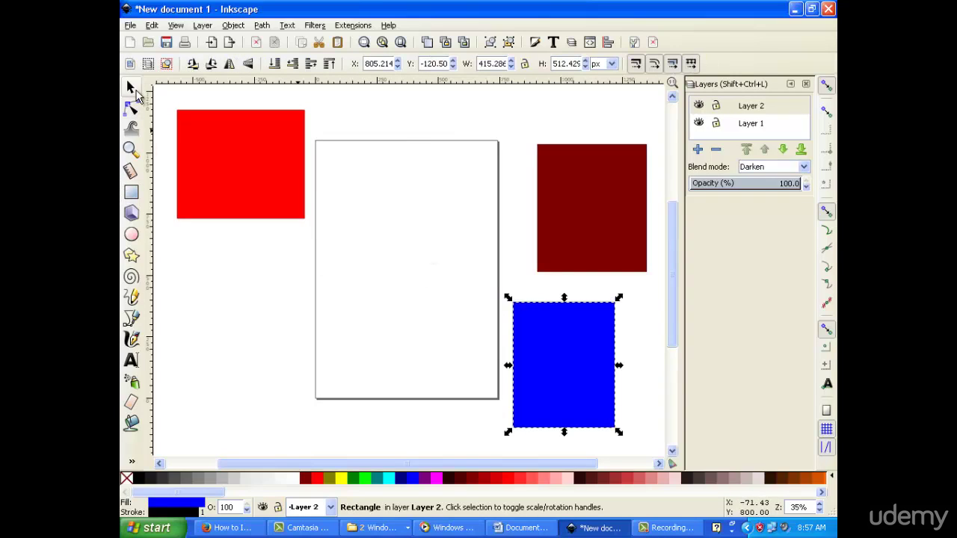
pyautogui.click(132, 236)
pyautogui.moveTo(340, 172); pyautogui.dragTo(489, 358)
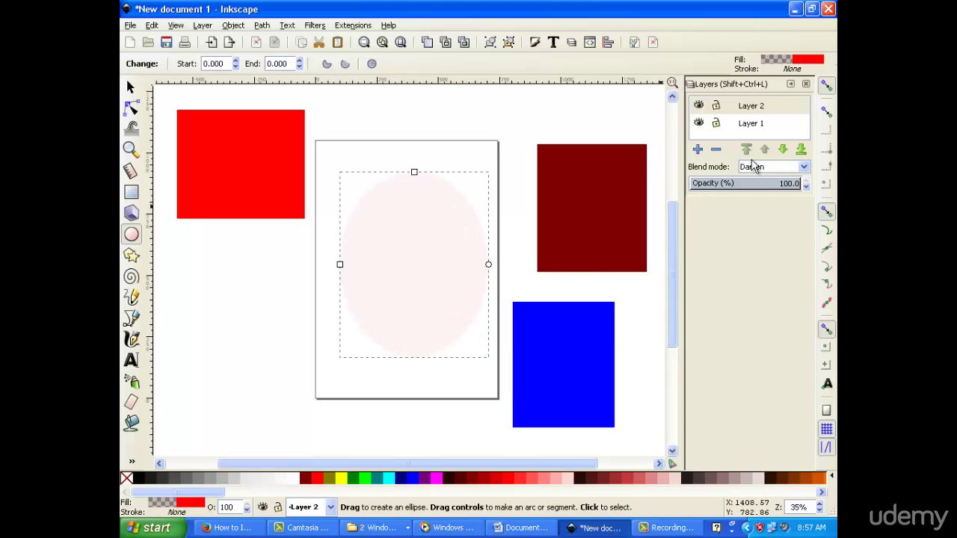
# Set the Ellipse tool to use its own style for new objects and fill the selected smaller ellipse with red.
pyautogui.click(805, 65)
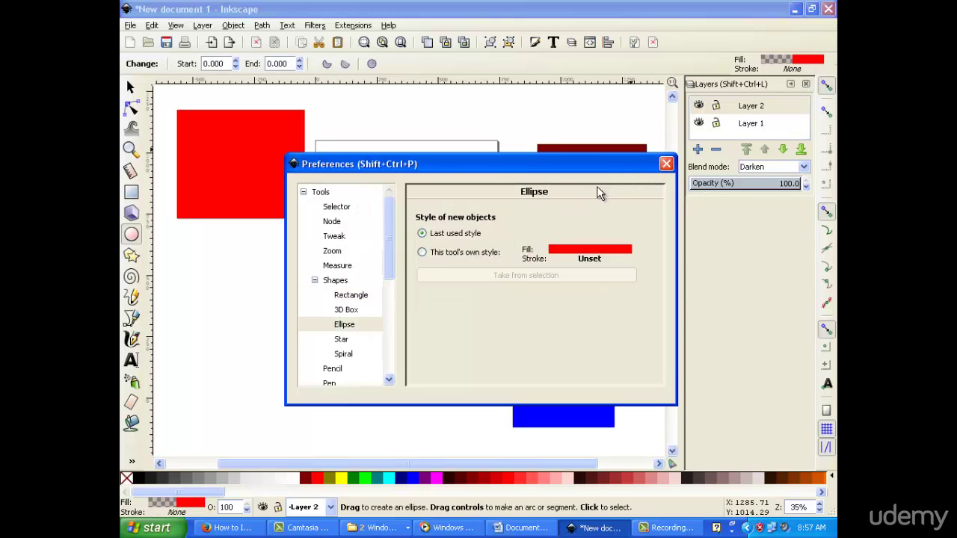
pyautogui.click(666, 164)
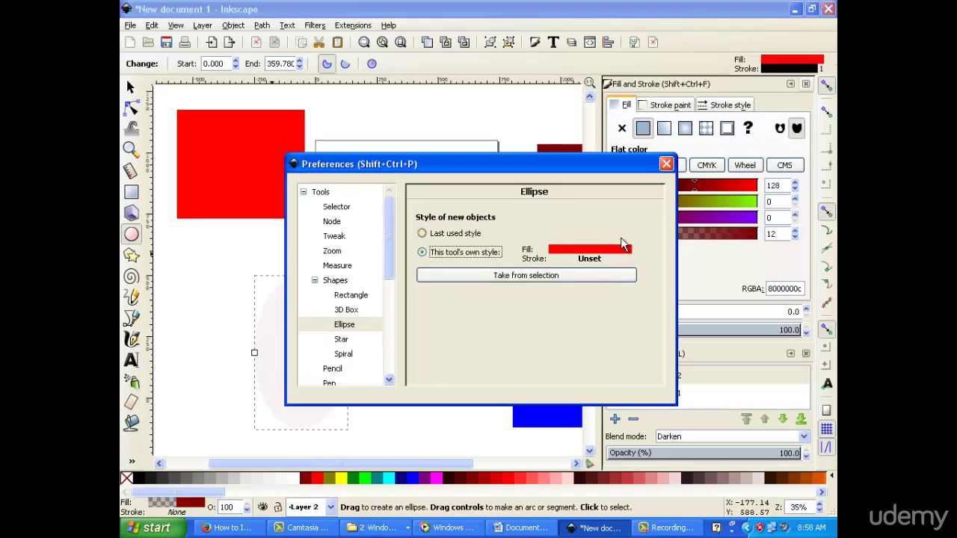
pyautogui.click(666, 165)
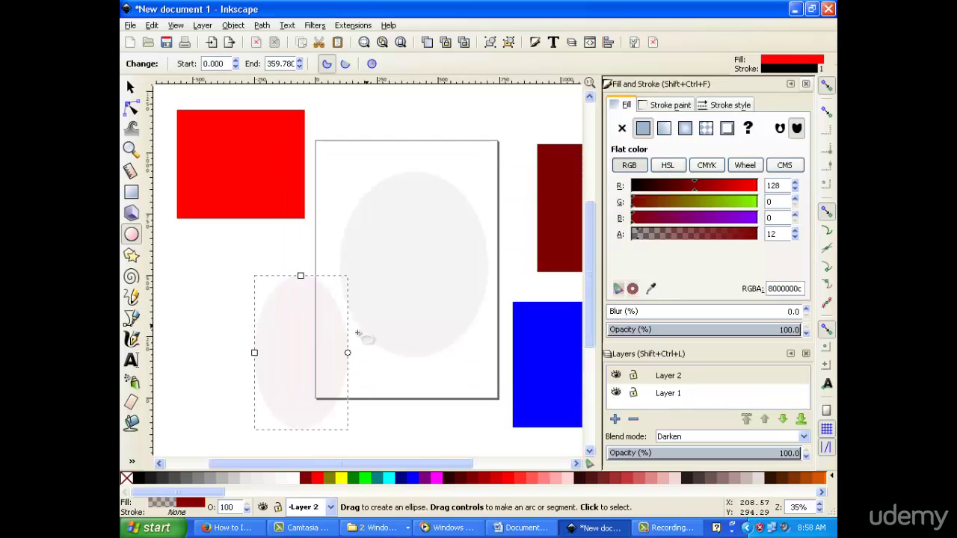
pyautogui.click(319, 478)
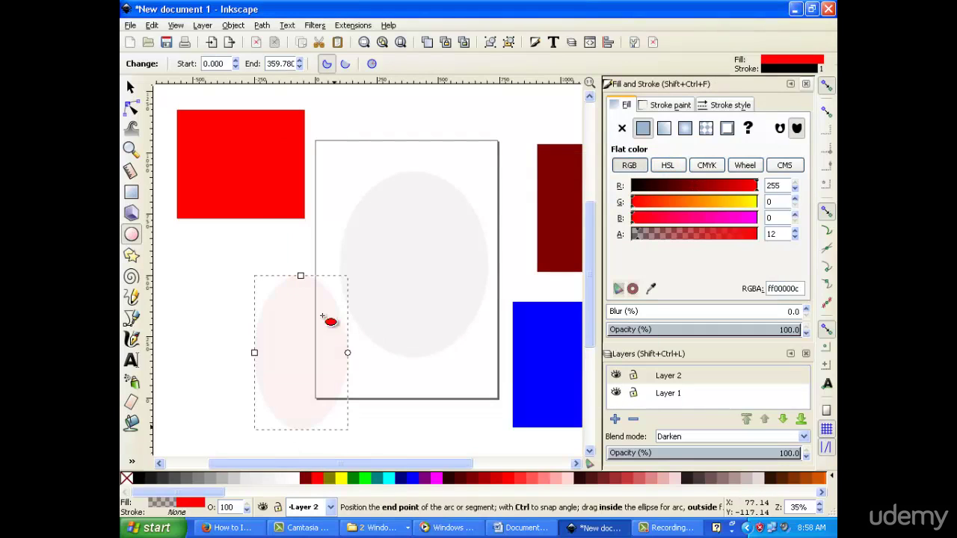
# Move the bright red rectangle slightly over the page's edge and draw a red circle about 452 by 447 px below it.
pyautogui.click(129, 86)
pyautogui.moveTo(225, 215); pyautogui.dragTo(249, 231)
pyautogui.click(130, 234)
pyautogui.moveTo(207, 277); pyautogui.dragTo(316, 387)
pyautogui.click(129, 86)
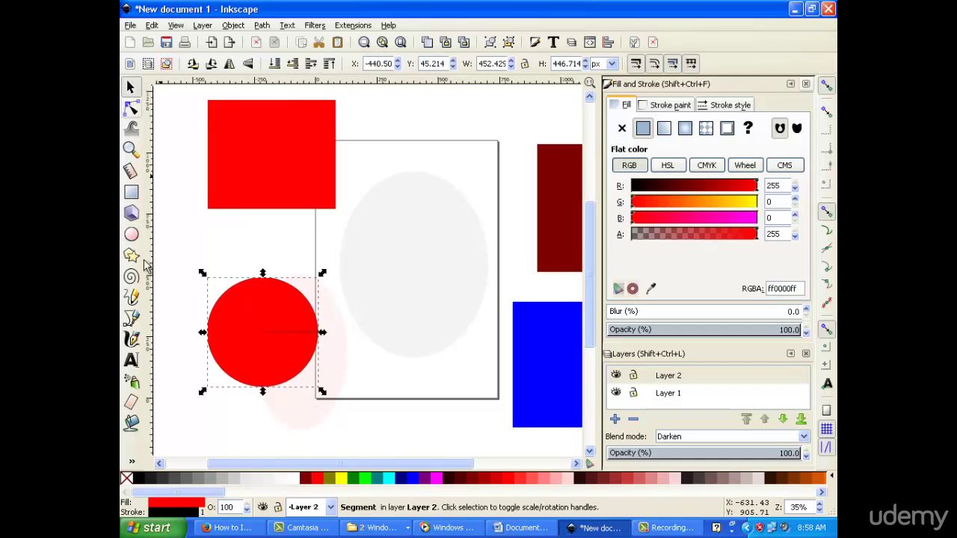
# Delete the faint red ellipse behind the red circle and the large pale grey ellipse on the page.
pyautogui.click(282, 411)
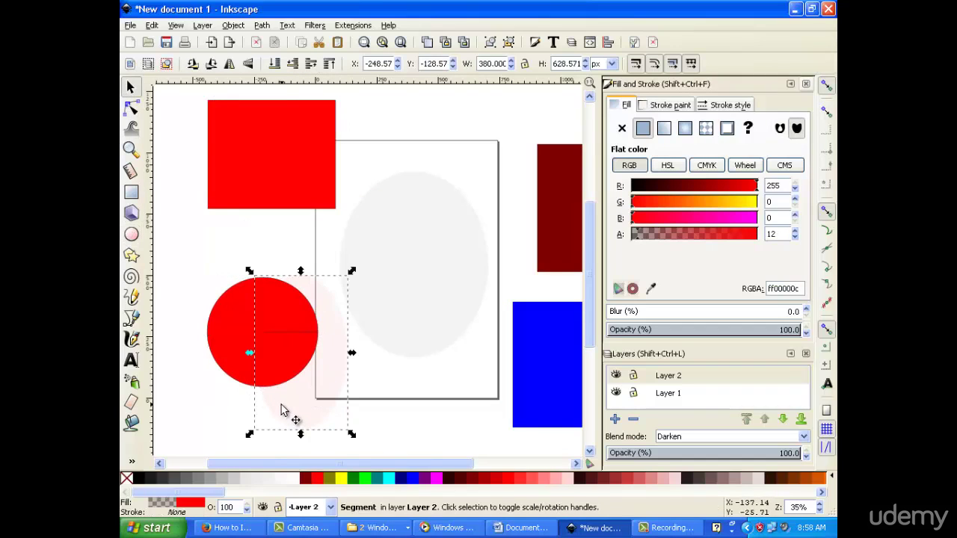
pyautogui.press('Delete')
pyautogui.click(401, 279)
pyautogui.press('Delete')
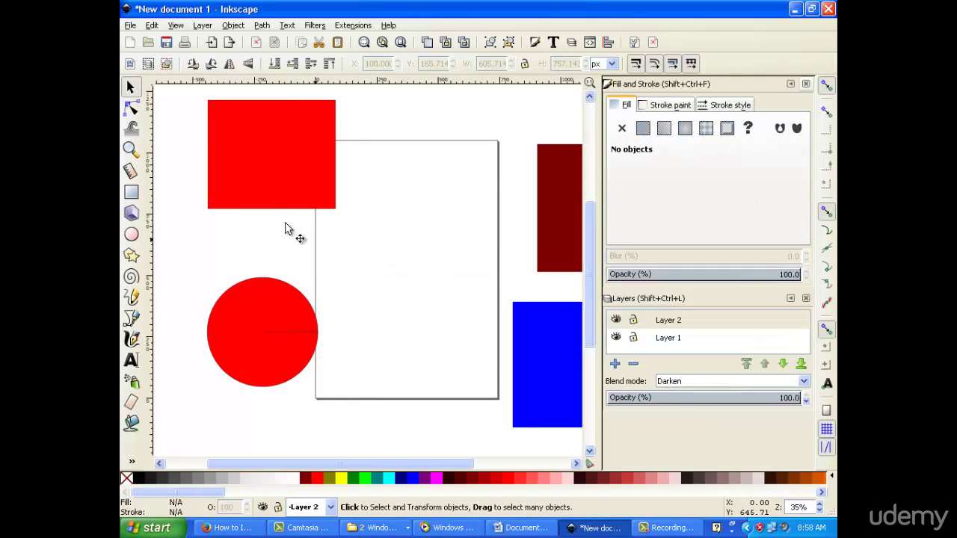
# Draw a red circle about 447 by 438 px in the middle of the page and delete the red circle beside the page.
pyautogui.click(131, 234)
pyautogui.moveTo(352, 213); pyautogui.dragTo(434, 318)
pyautogui.click(129, 88)
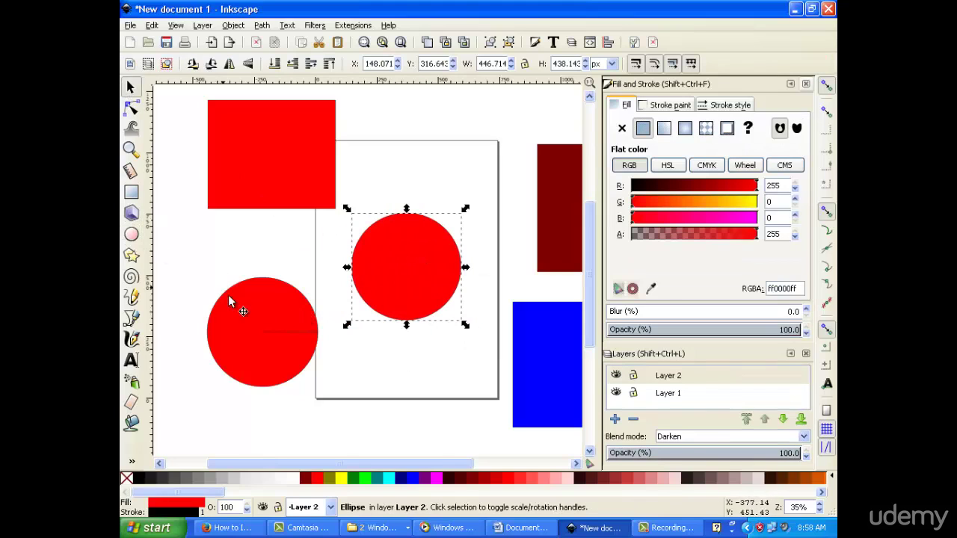
pyautogui.click(268, 314)
pyautogui.press('Delete')
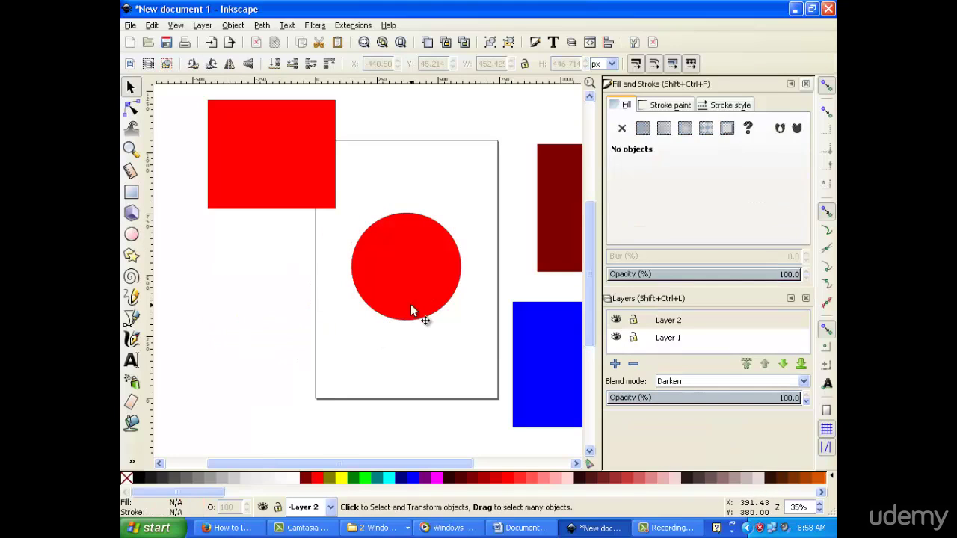
# Move the red circle lower on the page and try a radial gradient fill on it.
pyautogui.click(415, 251)
pyautogui.moveTo(416, 248); pyautogui.dragTo(412, 288)
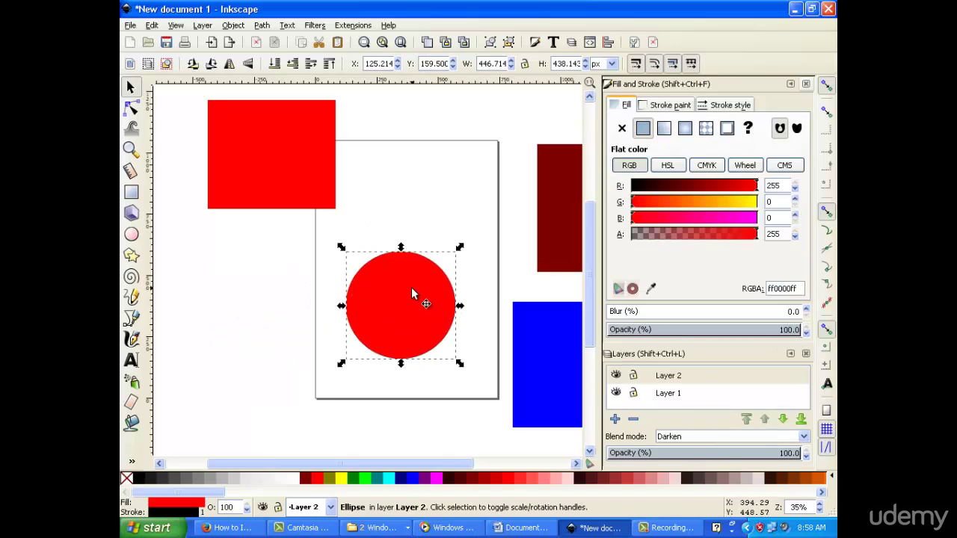
pyautogui.click(685, 128)
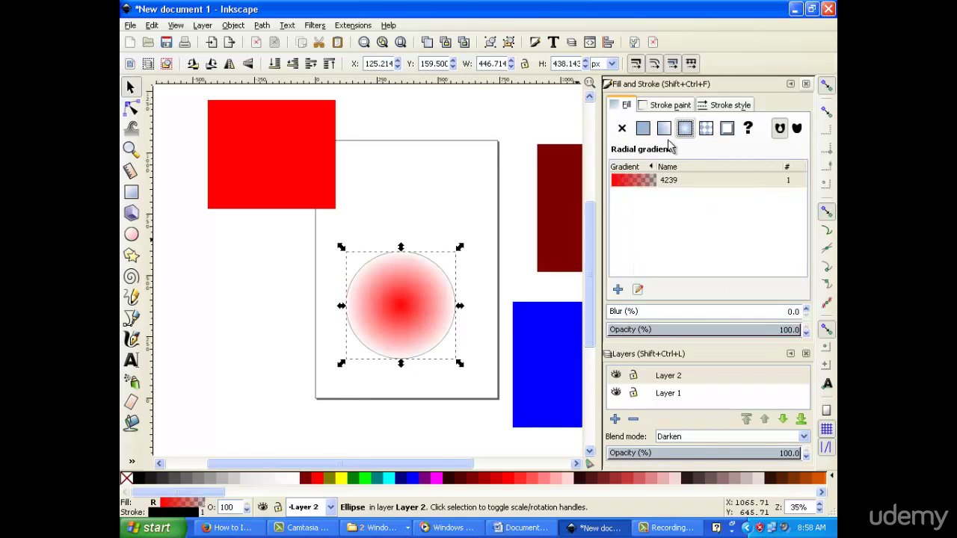
pyautogui.click(649, 182)
pyautogui.click(387, 317)
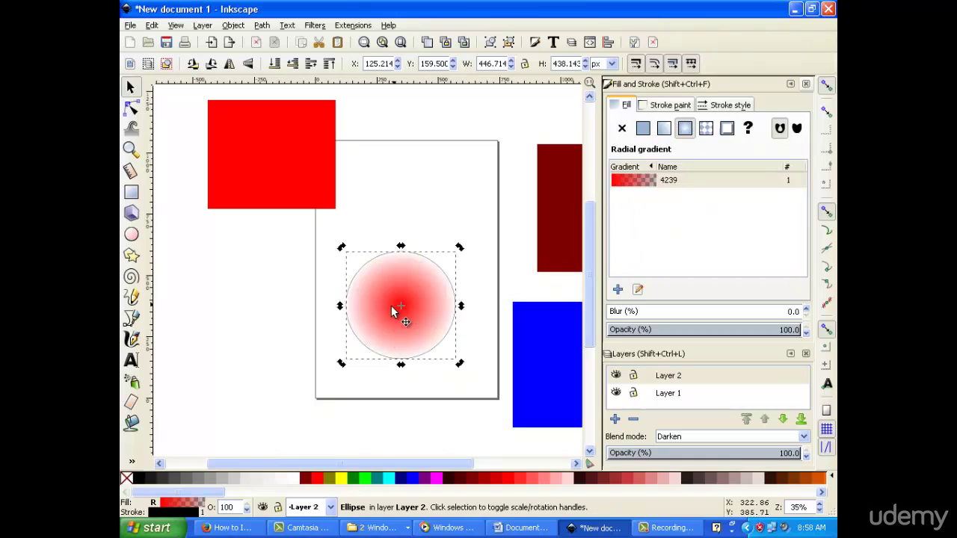
pyautogui.press('e')
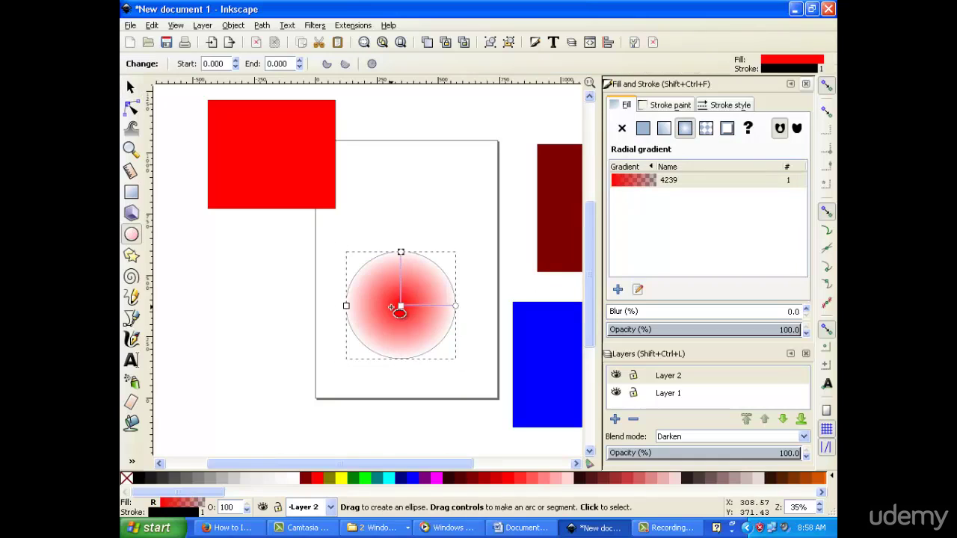
# Fill the circle with a linear gradient running from navy to opaque purple.
pyautogui.click(402, 480)
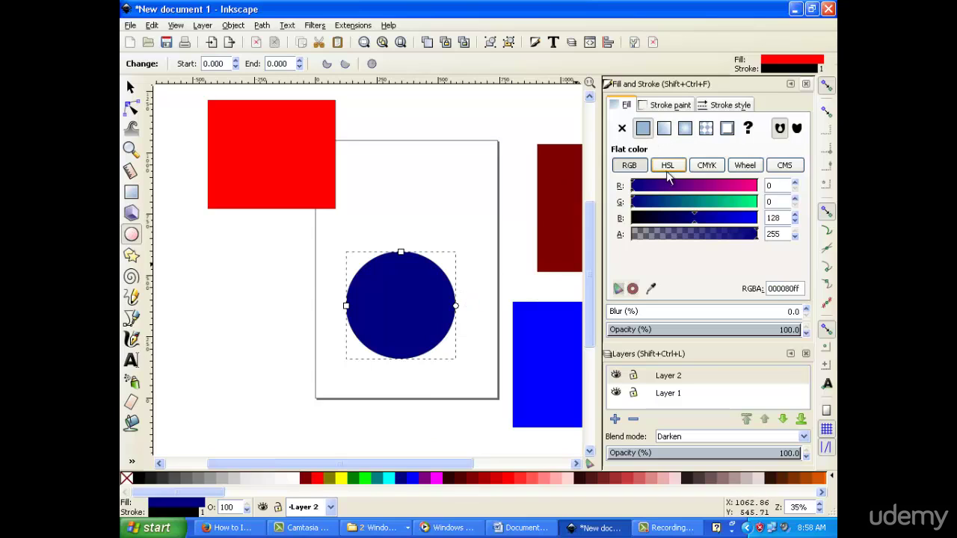
pyautogui.click(664, 128)
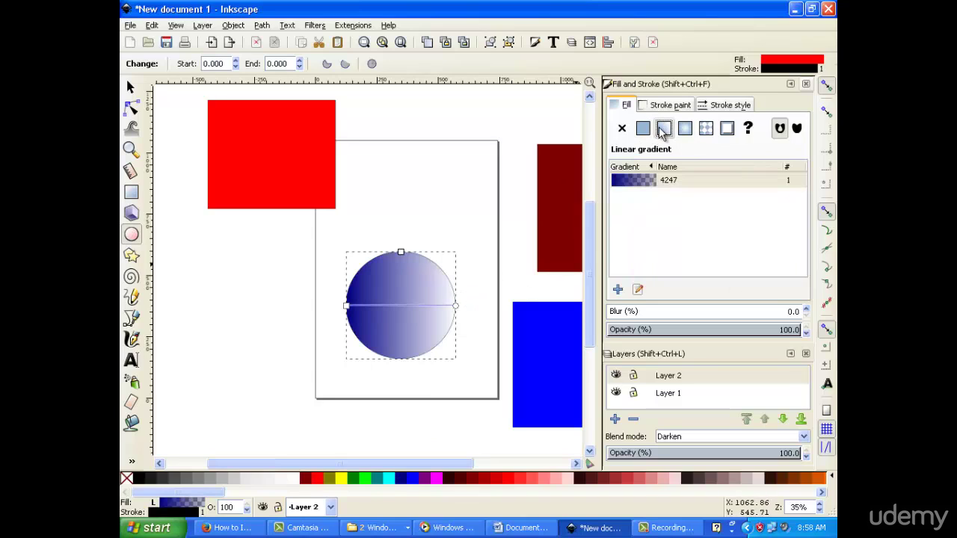
pyautogui.click(454, 306)
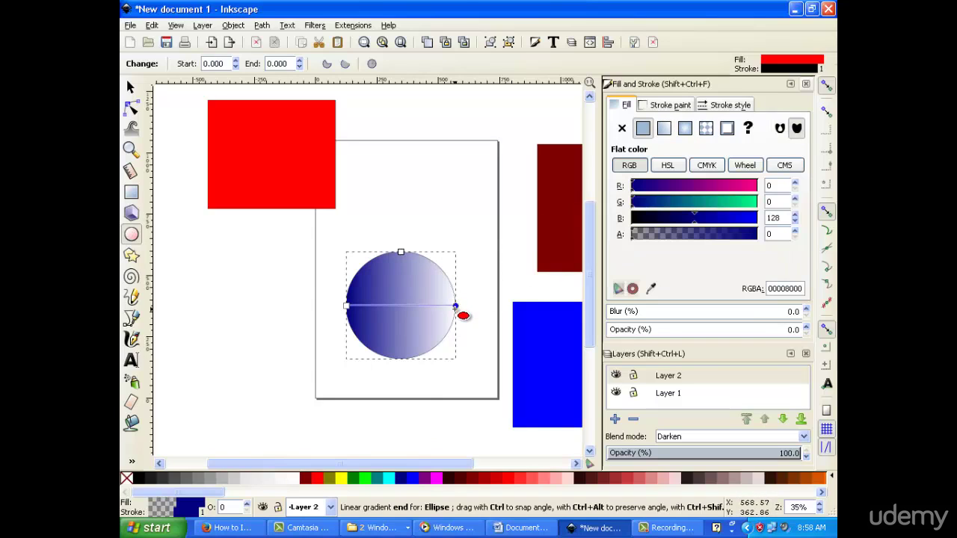
pyautogui.click(426, 480)
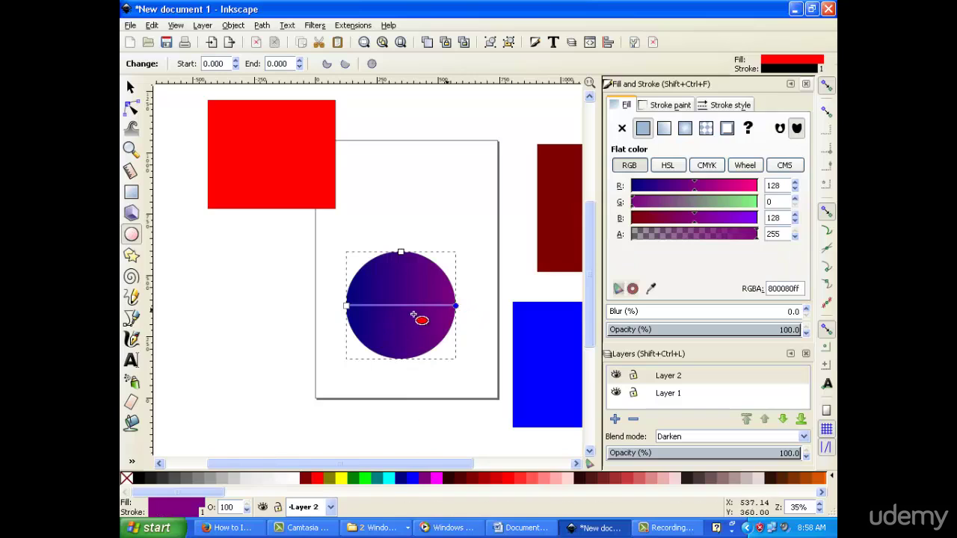
pyautogui.click(650, 288)
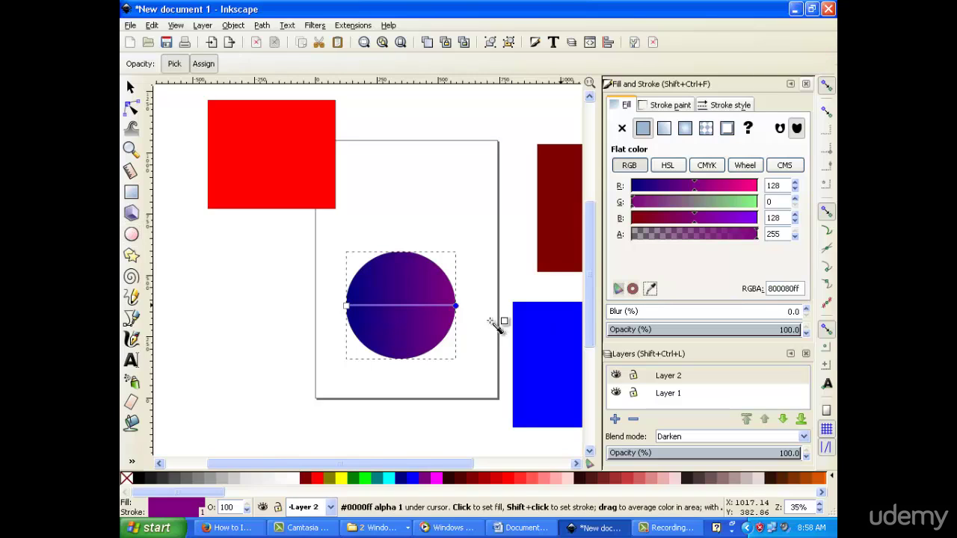
pyautogui.press('e')
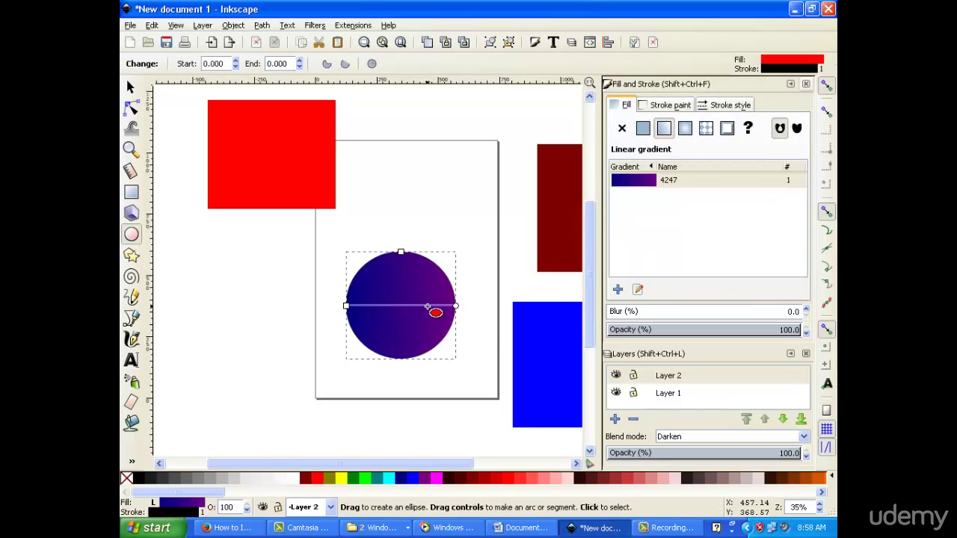
# Edit the circle's linear gradient and add three intermediate stops spread along its line.
pyautogui.click(639, 290)
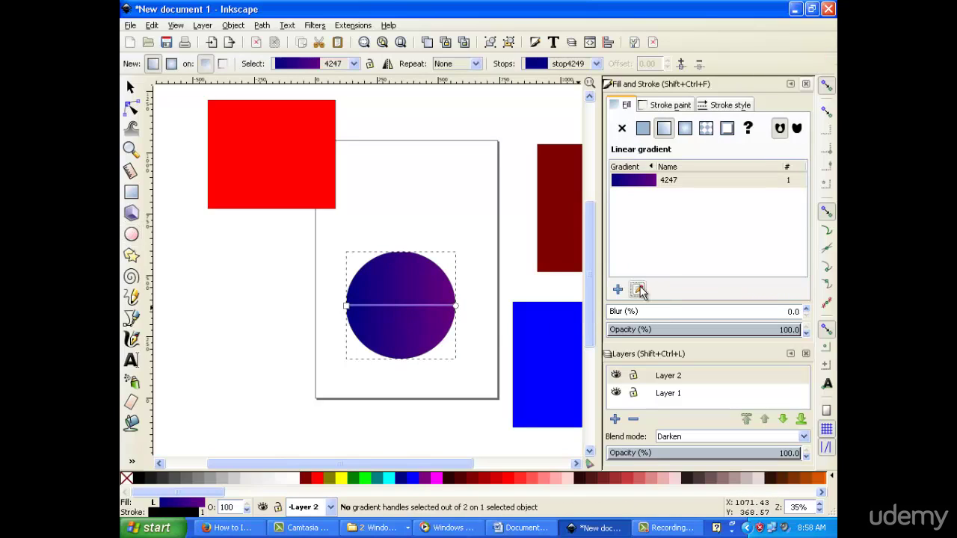
pyautogui.doubleClick(431, 306)
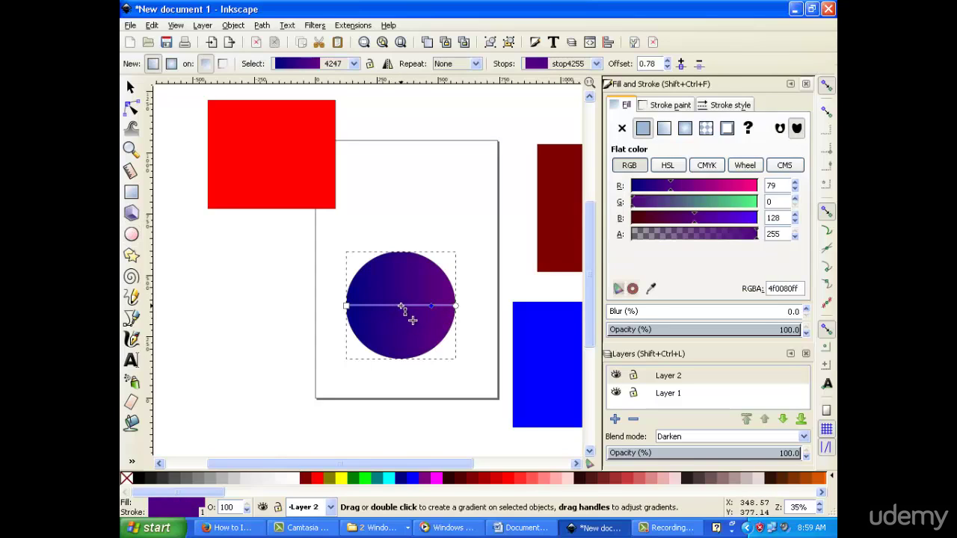
pyautogui.doubleClick(401, 307)
pyautogui.doubleClick(373, 306)
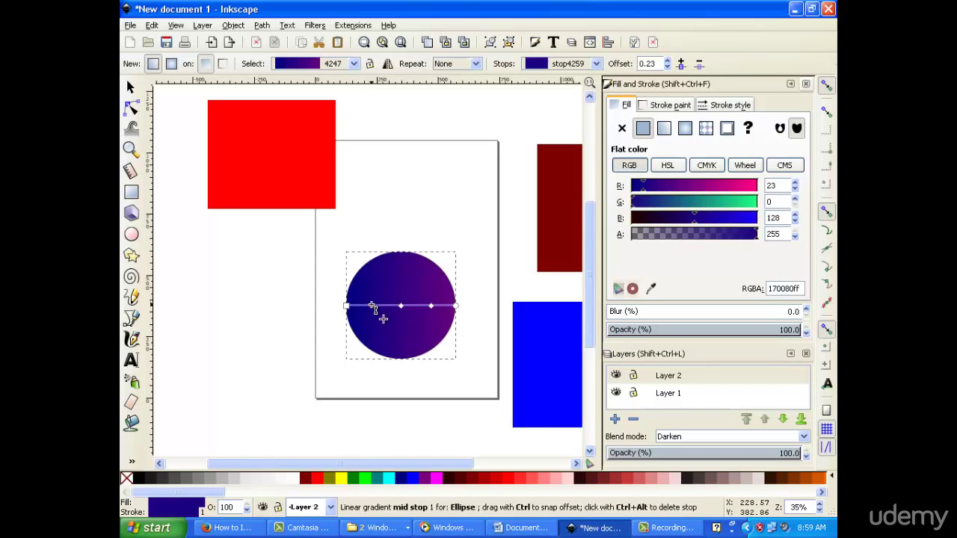
# Try red, yellow and 5% gray on the gradient stop nearest the navy end, and settle on blue.
pyautogui.click(497, 477)
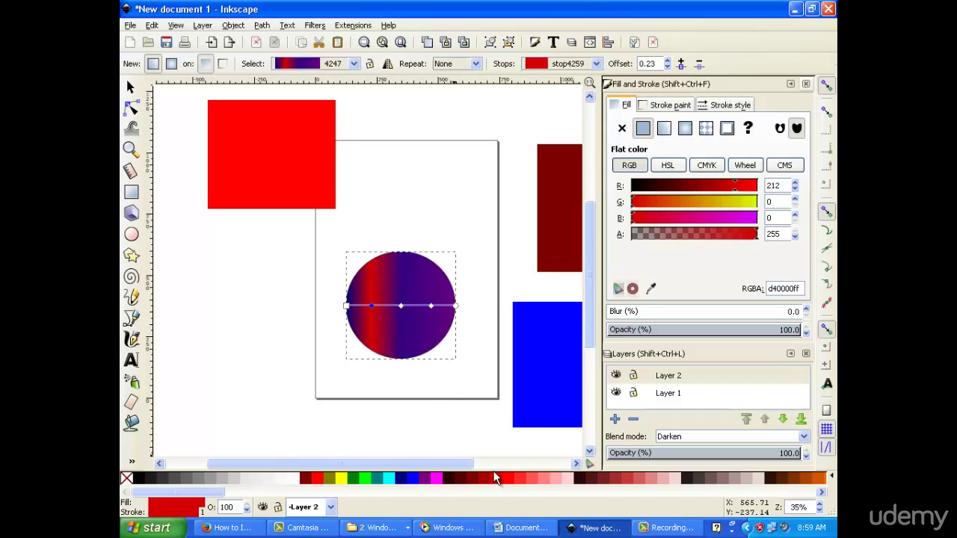
pyautogui.click(337, 481)
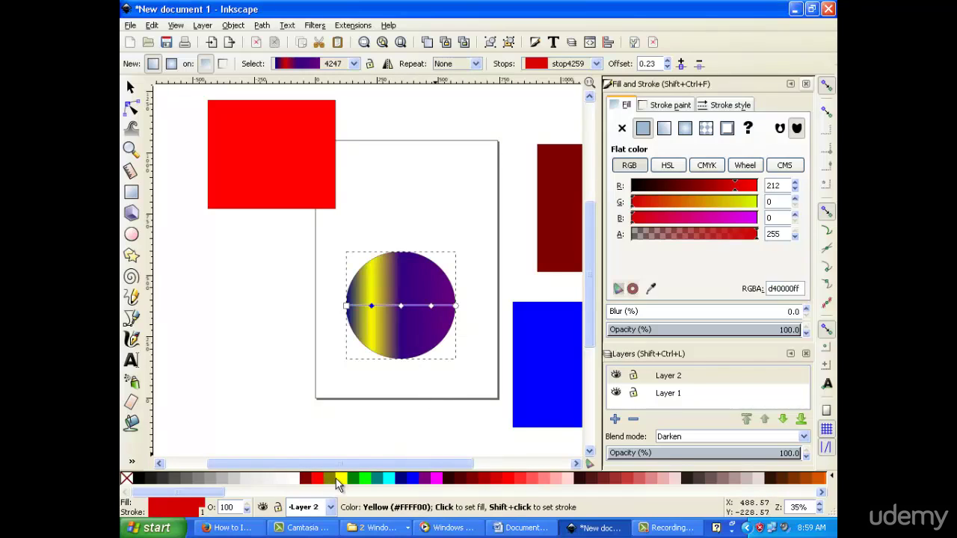
pyautogui.click(264, 482)
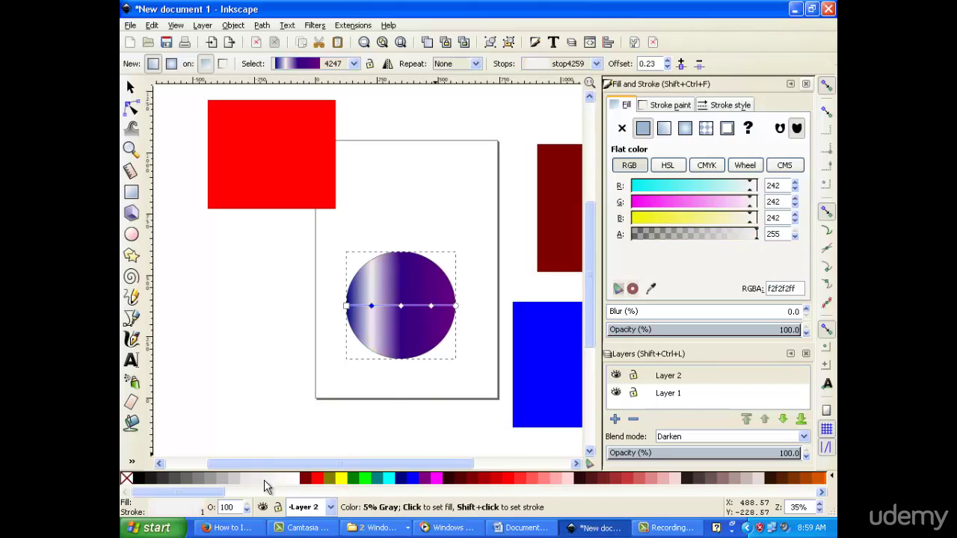
pyautogui.click(414, 482)
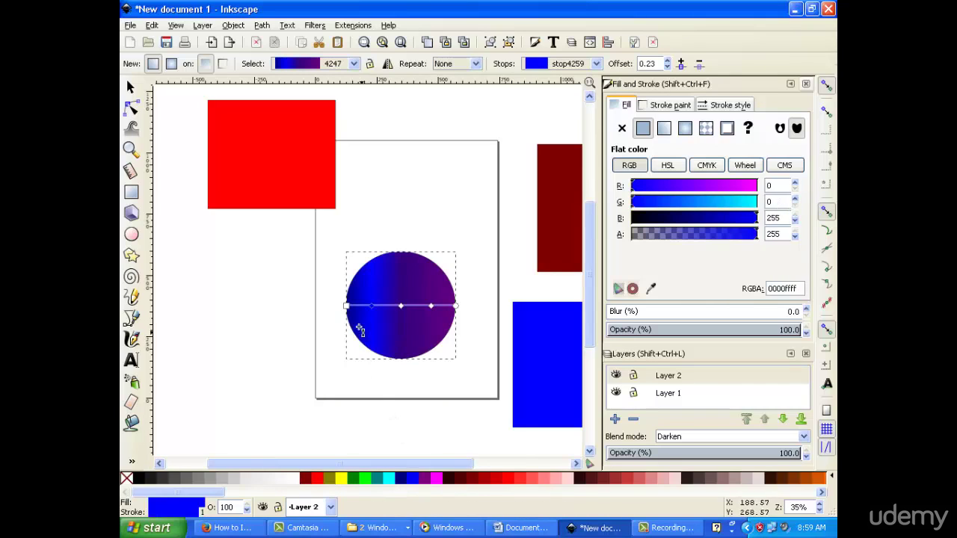
# Reorient the gradient diagonally from navy at the circle's lower right to purple at its upper left, and move the circle up the page.
pyautogui.moveTo(348, 307); pyautogui.dragTo(435, 347)
pyautogui.moveTo(411, 305); pyautogui.dragTo(433, 334)
pyautogui.moveTo(441, 342); pyautogui.dragTo(401, 255)
pyautogui.click(130, 87)
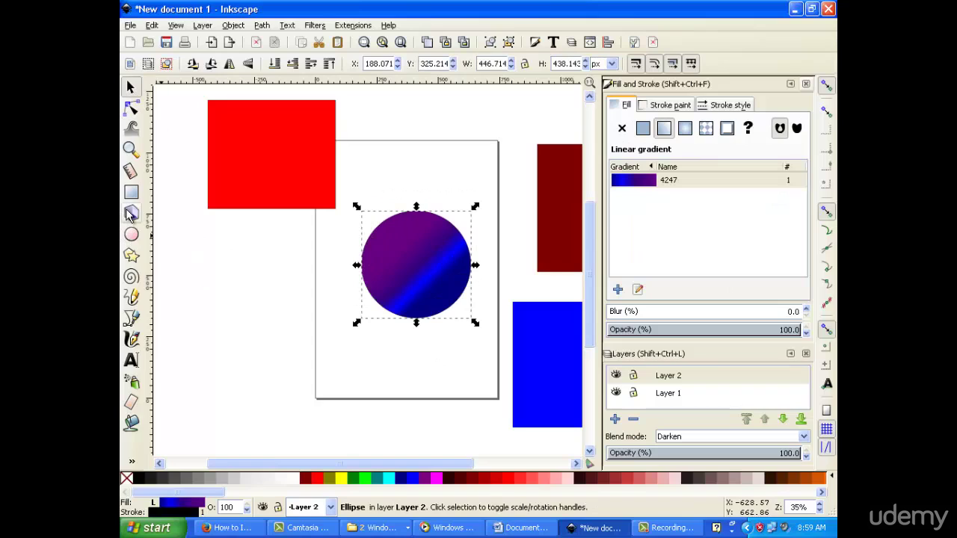
# Draw a closed, curved crescent path with the Bezier tool over the circle's lower-right part, using the From clipboard shape.
pyautogui.click(131, 234)
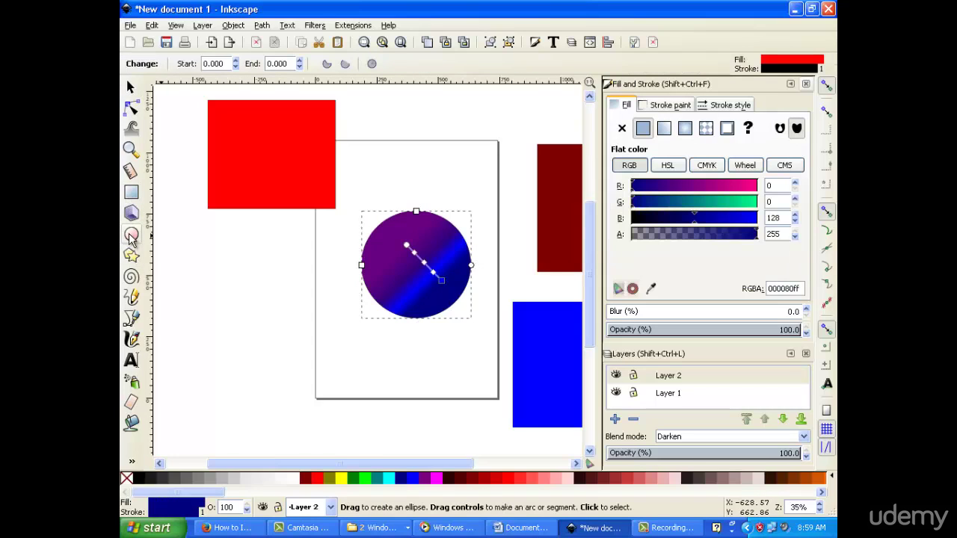
pyautogui.click(132, 298)
pyautogui.click(131, 318)
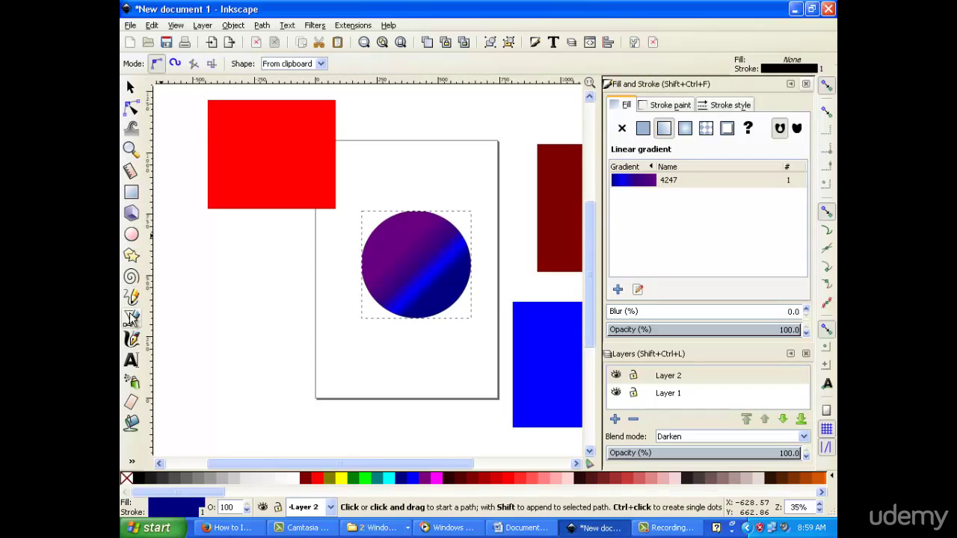
pyautogui.click(445, 219)
pyautogui.moveTo(375, 302); pyautogui.dragTo(315, 297)
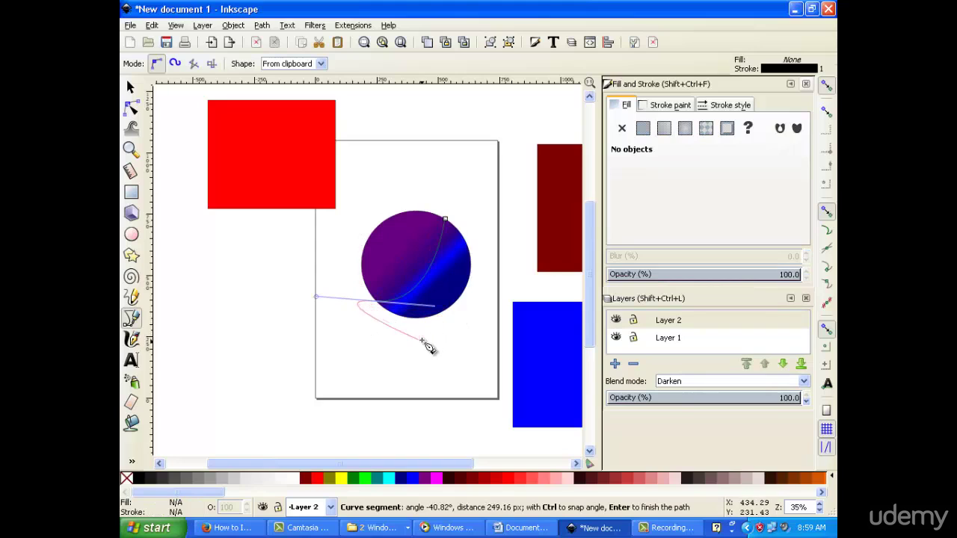
pyautogui.moveTo(454, 302); pyautogui.dragTo(471, 259)
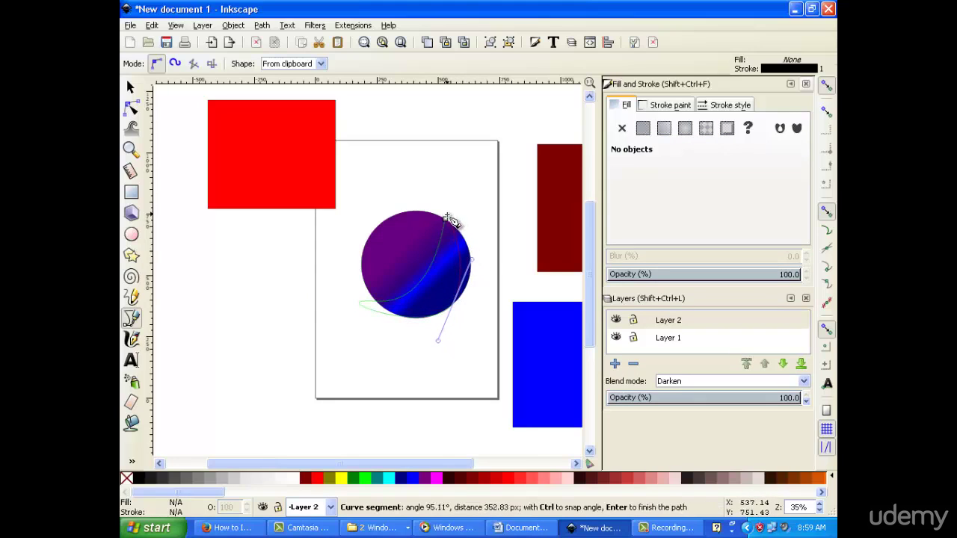
pyautogui.click(447, 220)
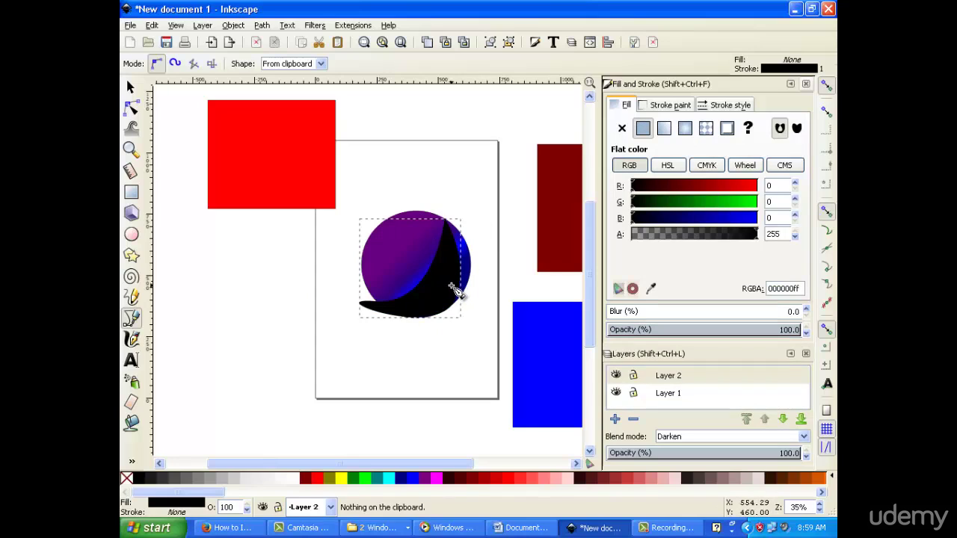
# Scale the black crescent down to about 343 by 305 px and move it to fit inside the circle.
pyautogui.click(130, 86)
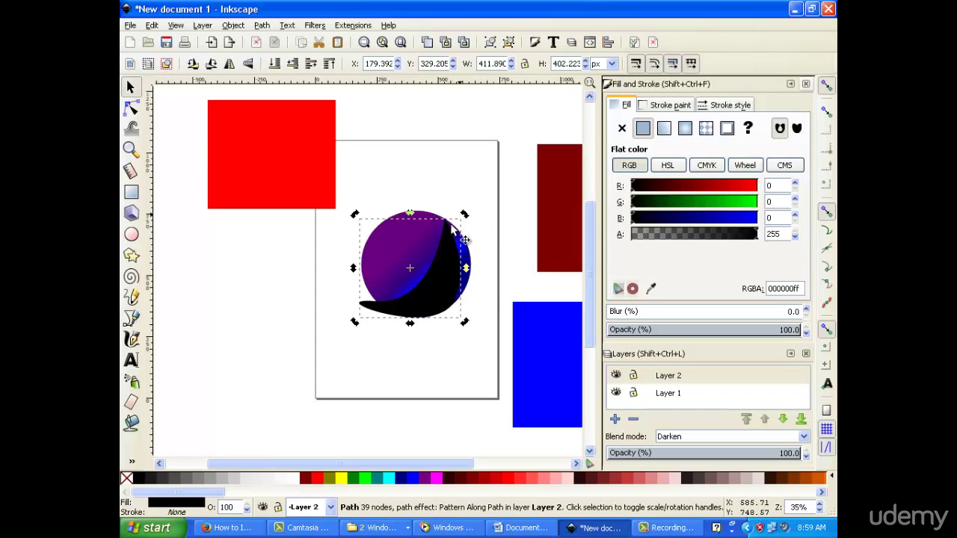
pyautogui.moveTo(464, 215); pyautogui.dragTo(447, 237)
pyautogui.moveTo(419, 280); pyautogui.dragTo(435, 269)
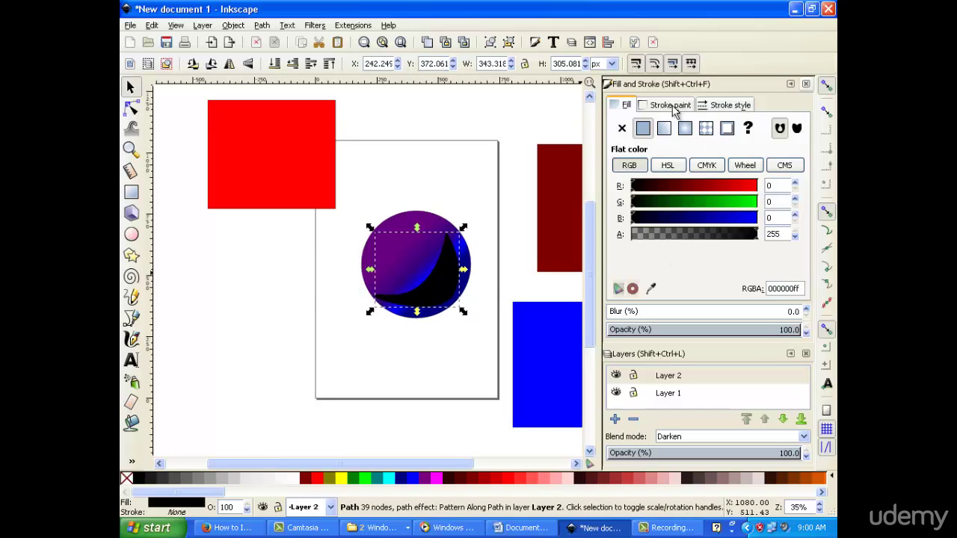
# Reselect the black crescent and review its stroke and fill settings.
pyautogui.click(352, 357)
pyautogui.click(427, 284)
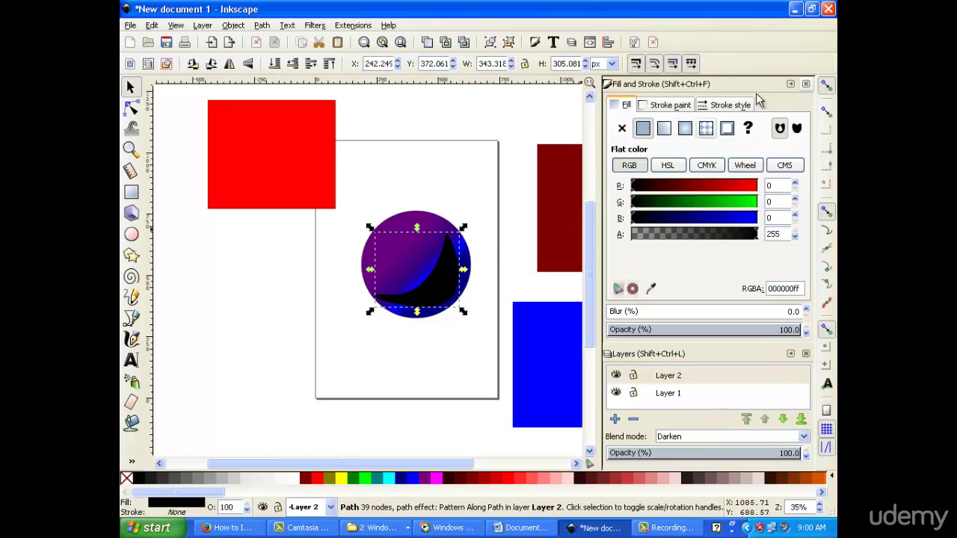
pyautogui.click(721, 381)
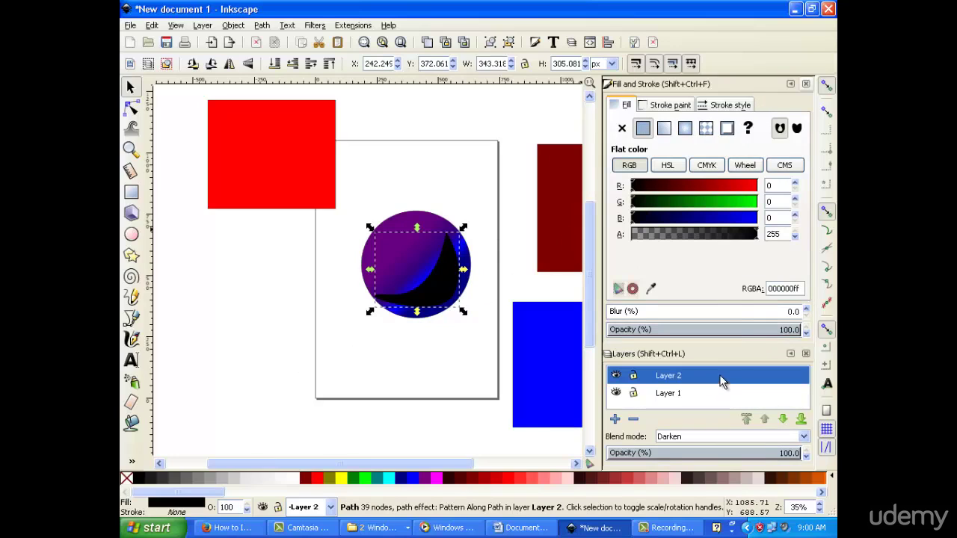
pyautogui.click(671, 104)
pyautogui.click(749, 105)
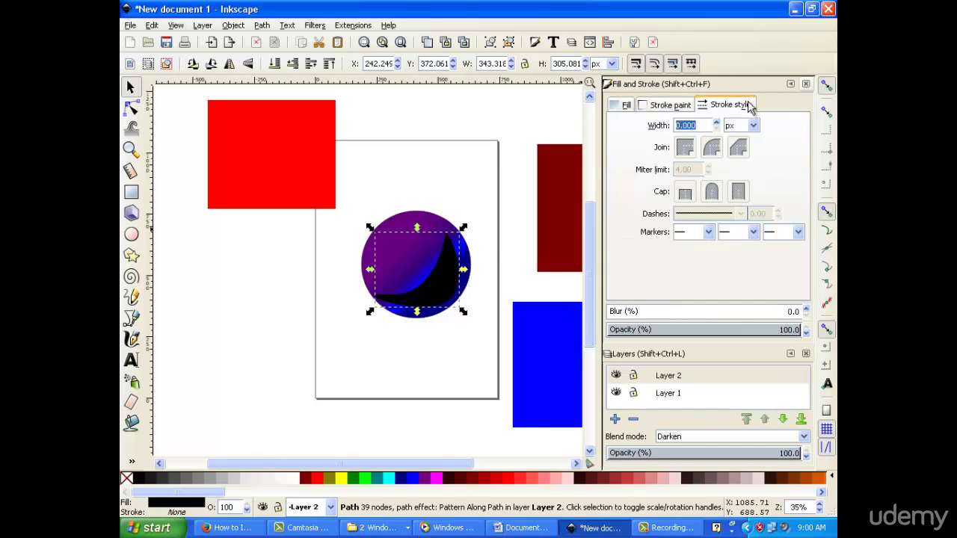
pyautogui.click(619, 107)
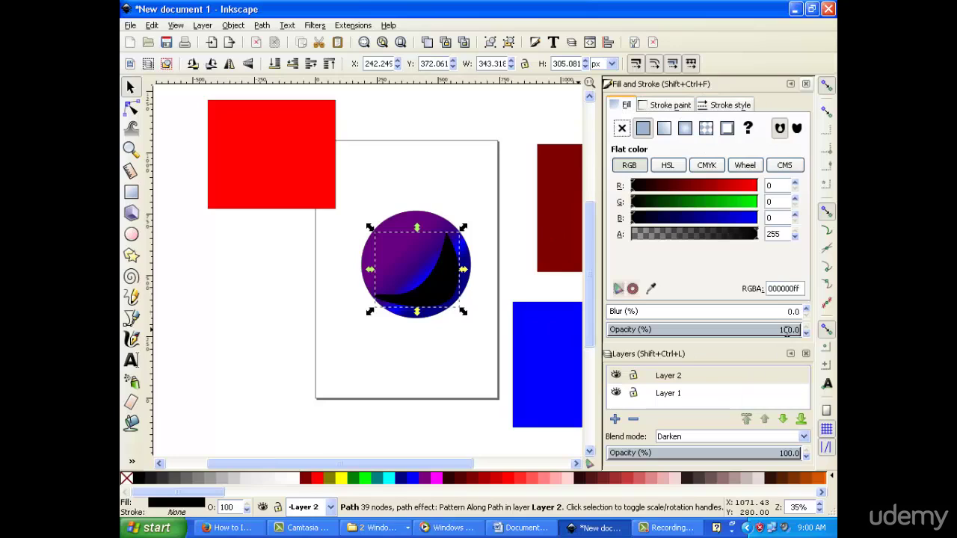
pyautogui.click(438, 281)
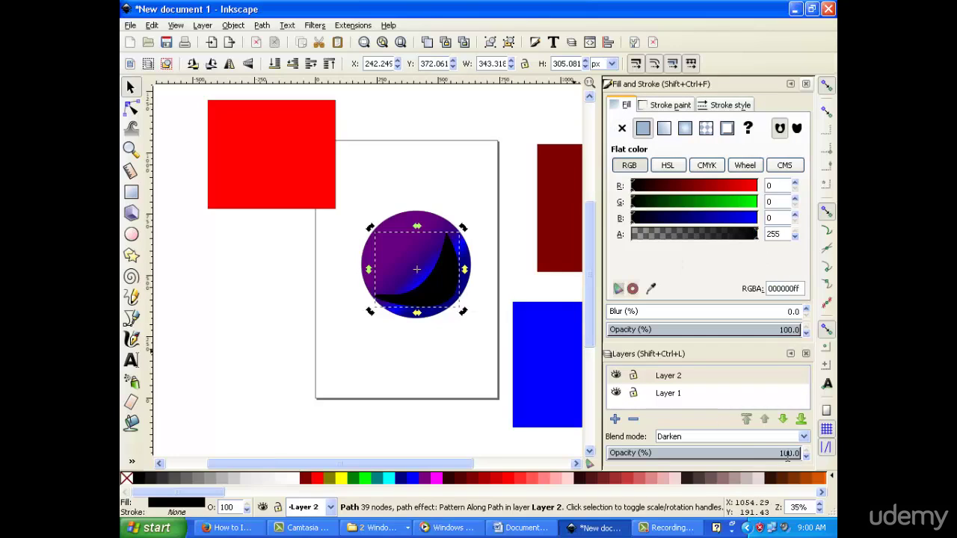
# Set Layer 2's blend mode to Multiply and move the black crescent to Layer 2.
pyautogui.click(803, 436)
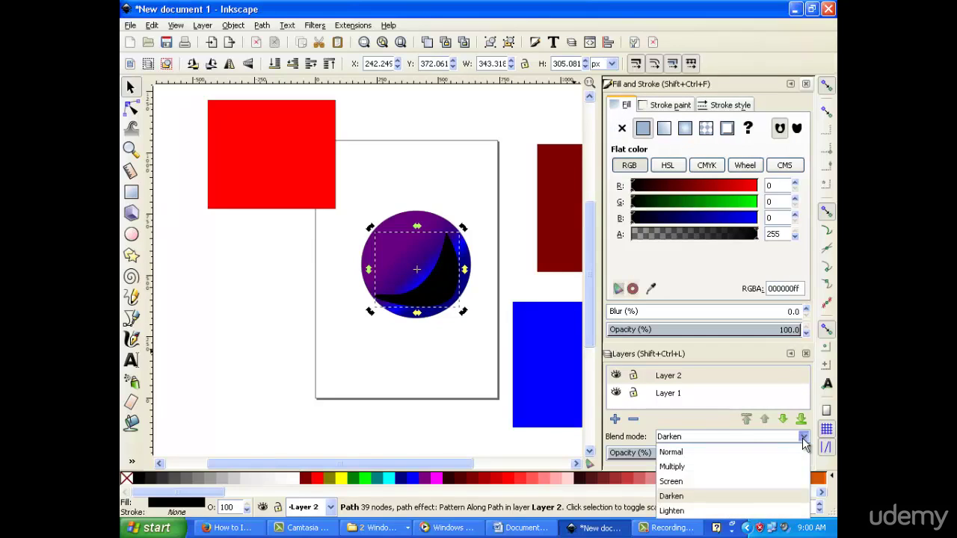
pyautogui.click(778, 467)
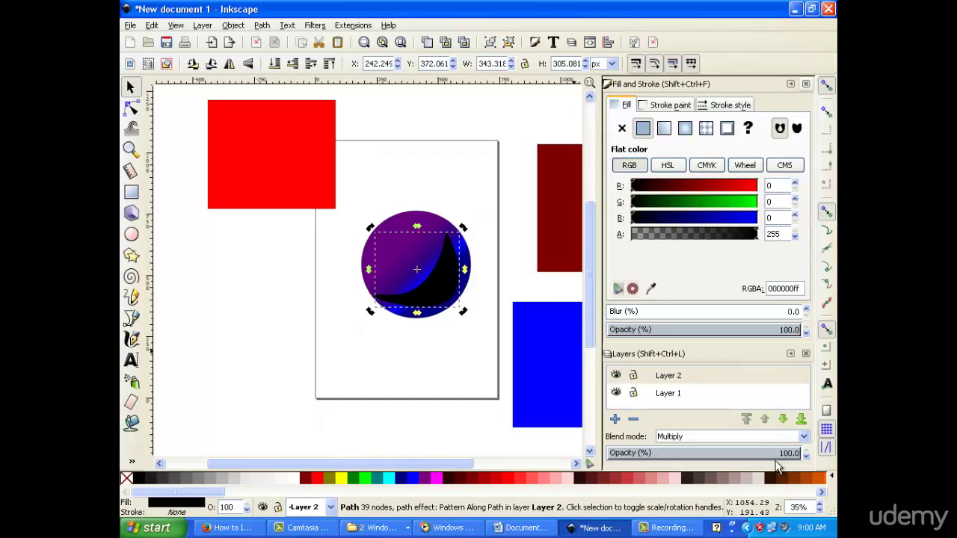
pyautogui.rightClick(425, 287)
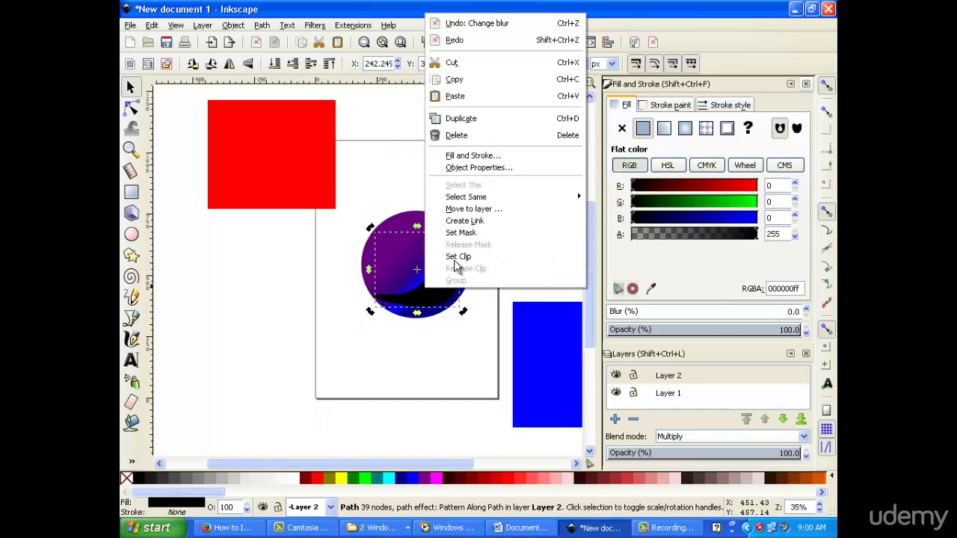
pyautogui.click(498, 213)
pyautogui.click(523, 357)
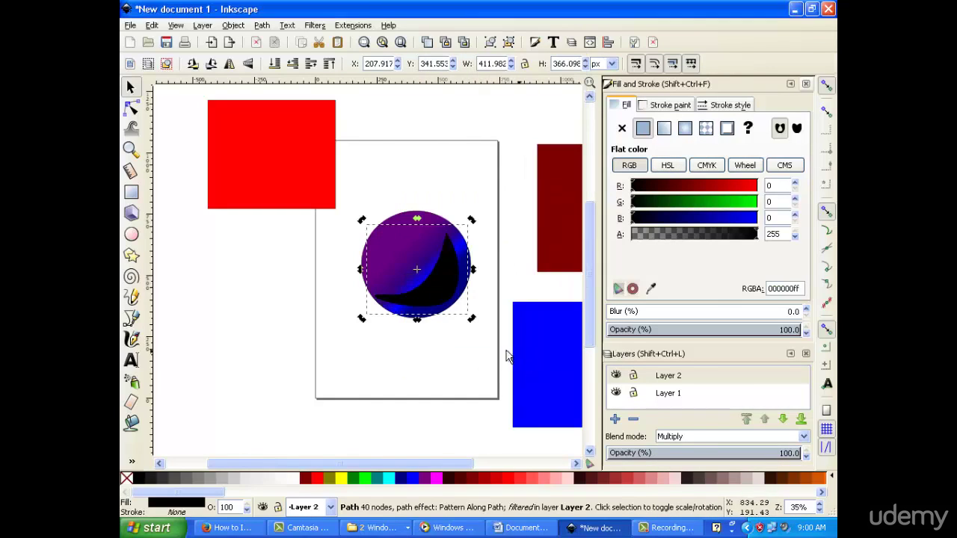
# Move the gradient circle to Layer 2 and deselect it.
pyautogui.click(429, 366)
pyautogui.click(409, 243)
pyautogui.rightClick(410, 243)
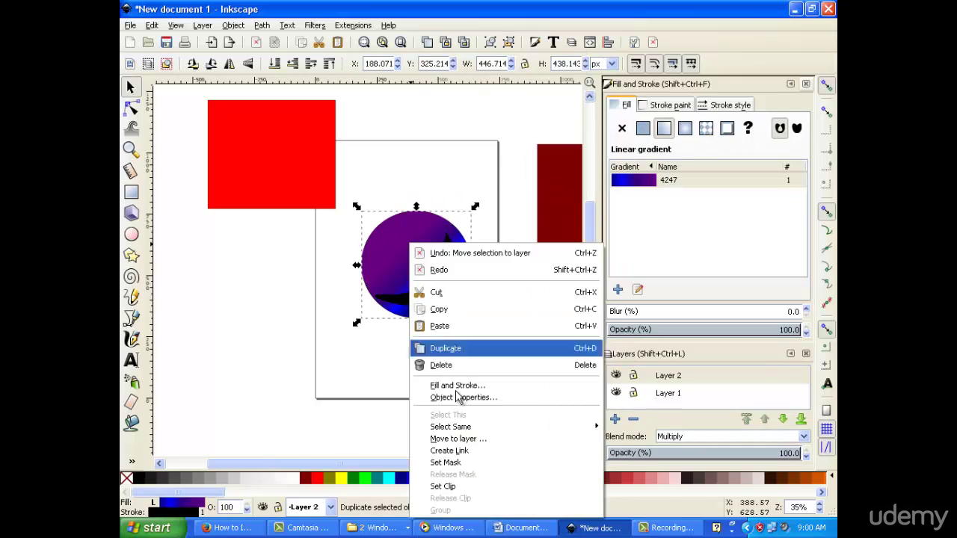
pyautogui.click(523, 439)
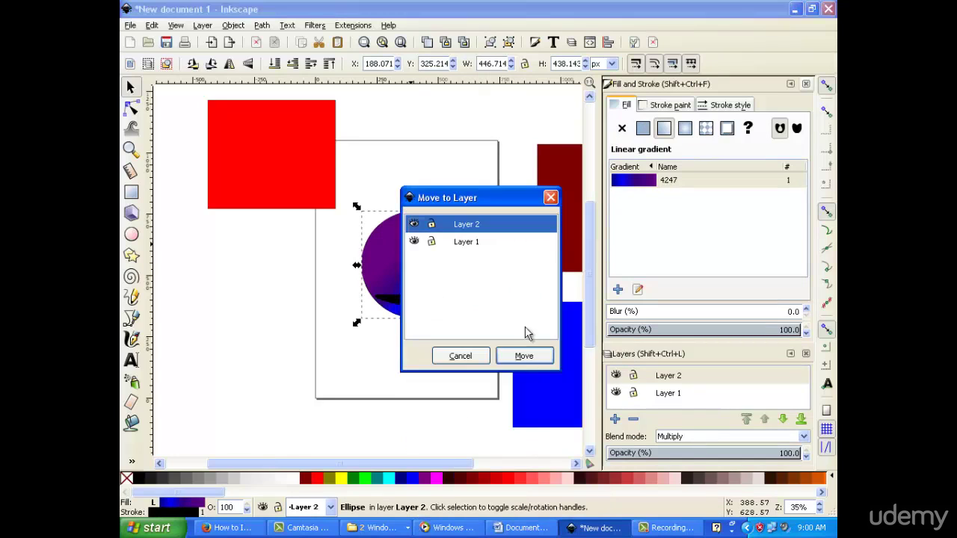
pyautogui.click(523, 357)
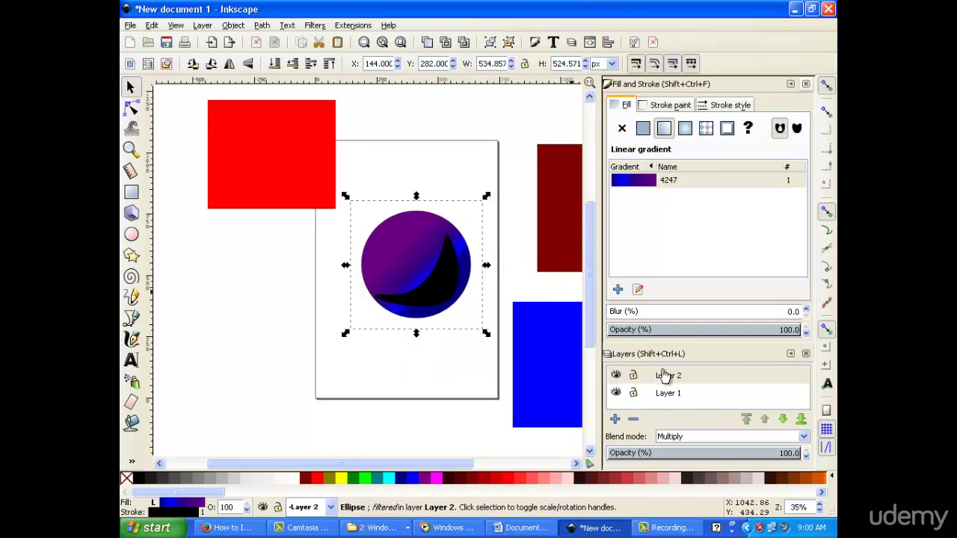
pyautogui.click(422, 355)
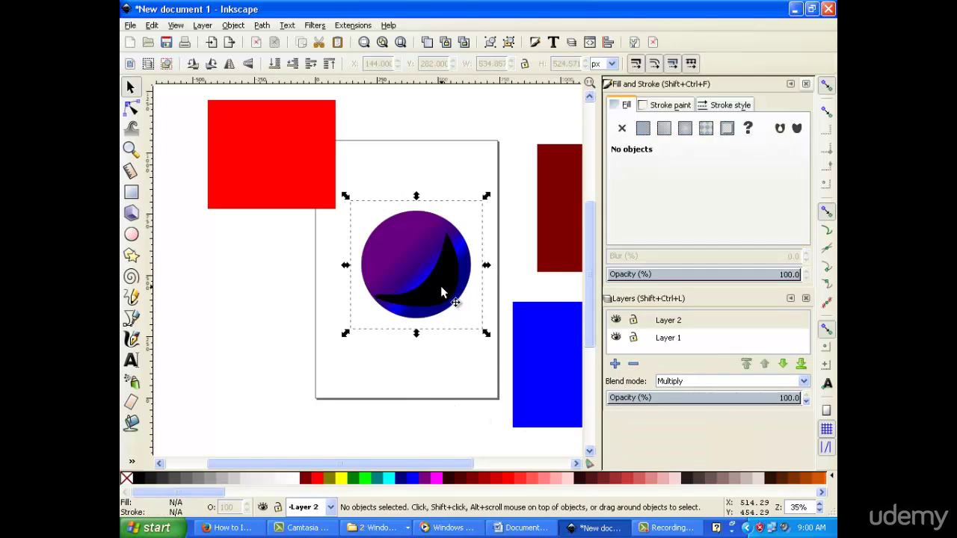
pyautogui.click(440, 292)
pyautogui.moveTo(447, 300); pyautogui.dragTo(404, 321)
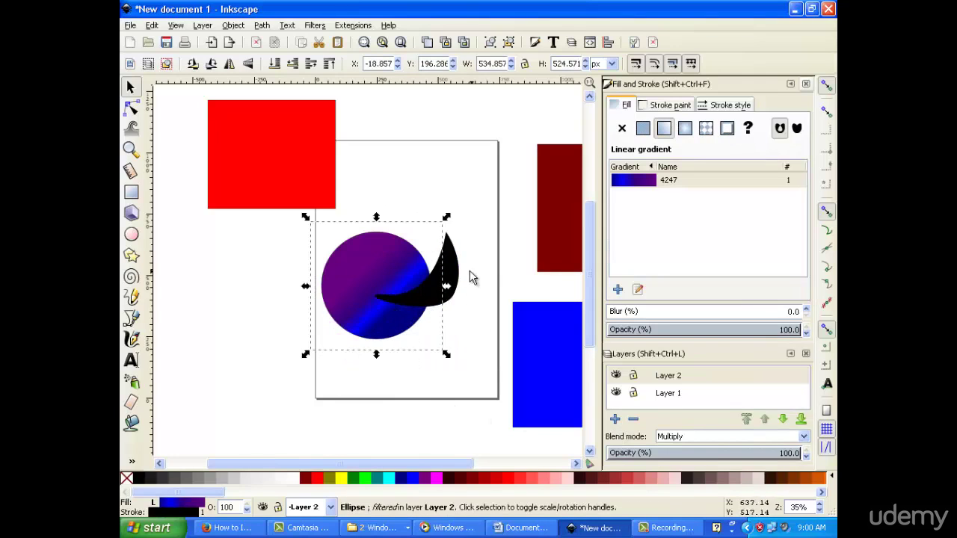
pyautogui.click(451, 274)
pyautogui.hotkey('ctrl', 'z')
# Reassign the black crescent and the gradient circle to Layer 2, one after the other.
pyautogui.rightClick(451, 273)
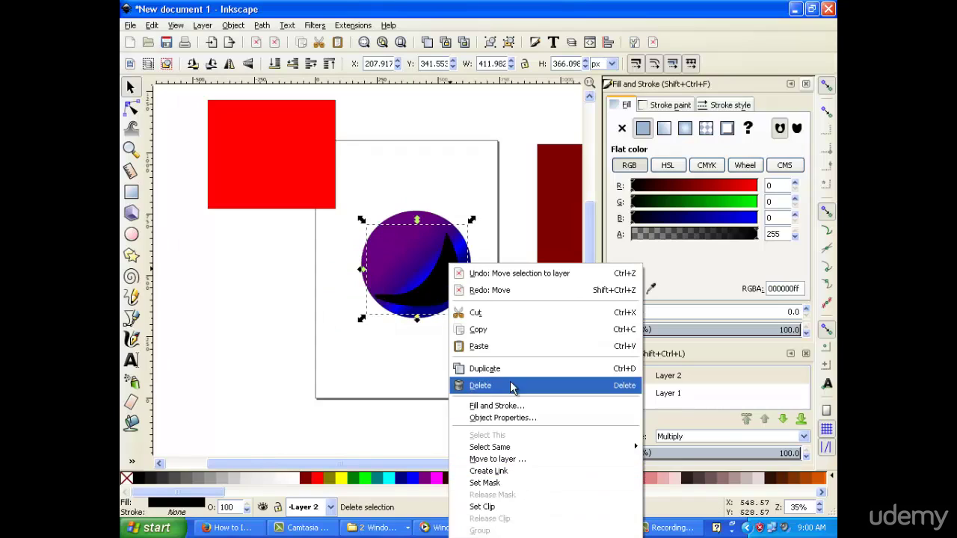
pyautogui.click(552, 462)
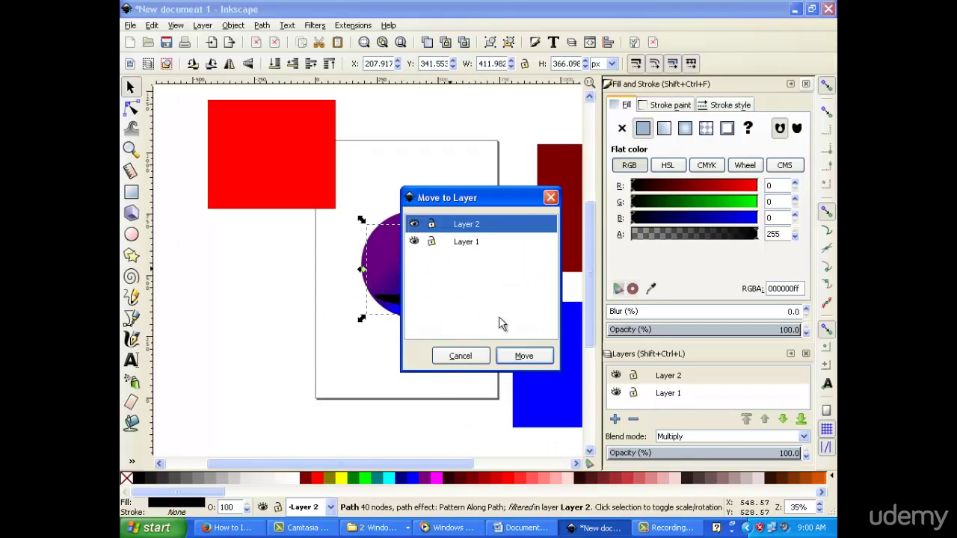
pyautogui.click(542, 358)
pyautogui.click(393, 369)
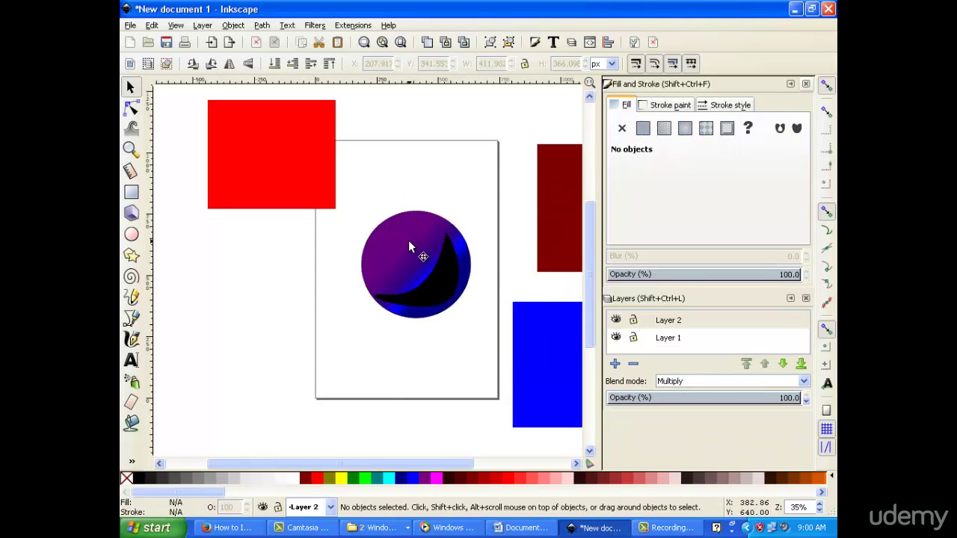
pyautogui.rightClick(408, 240)
pyautogui.click(502, 437)
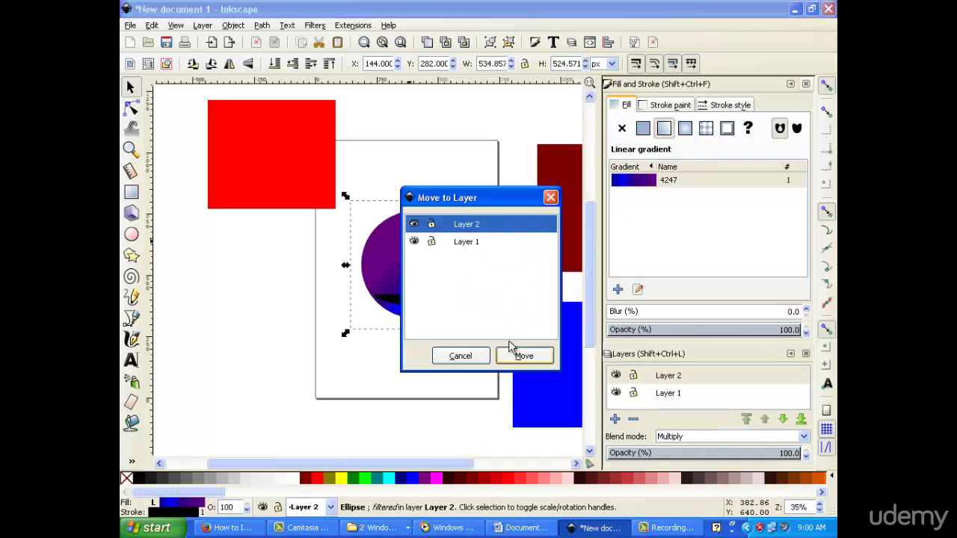
pyautogui.click(526, 355)
pyautogui.click(446, 360)
pyautogui.click(434, 296)
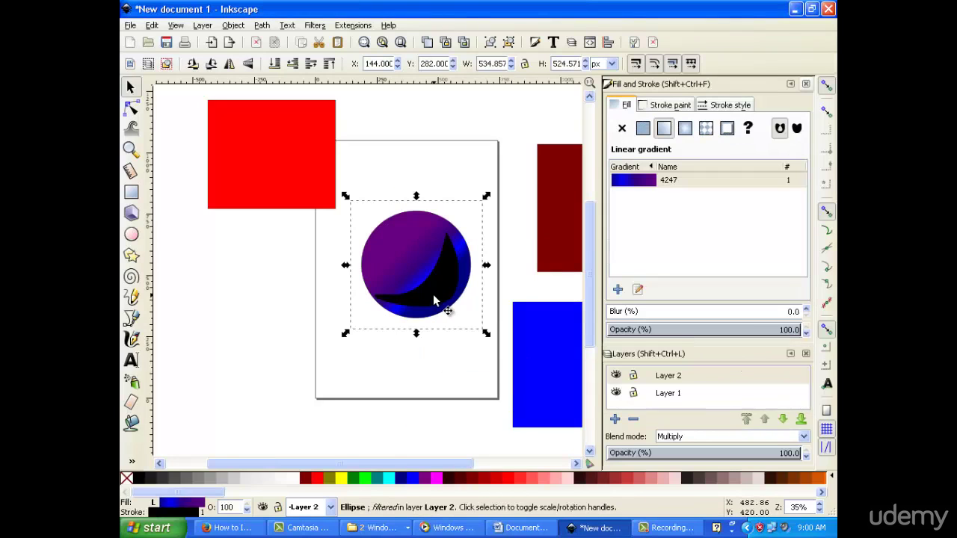
pyautogui.click(451, 367)
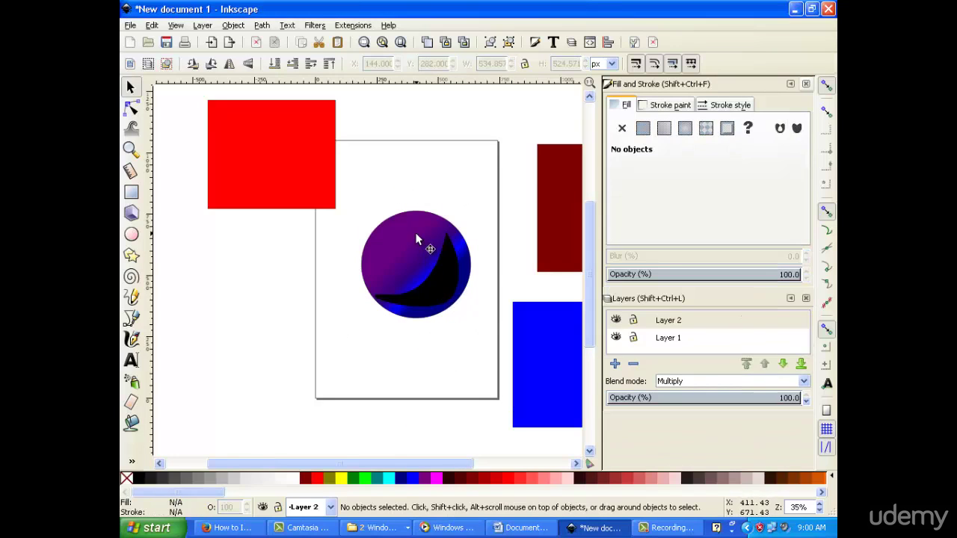
# Move the gradient circle and the crescent onto the page's left edge, with the crescent over the circle's lower-right part.
pyautogui.click(389, 253)
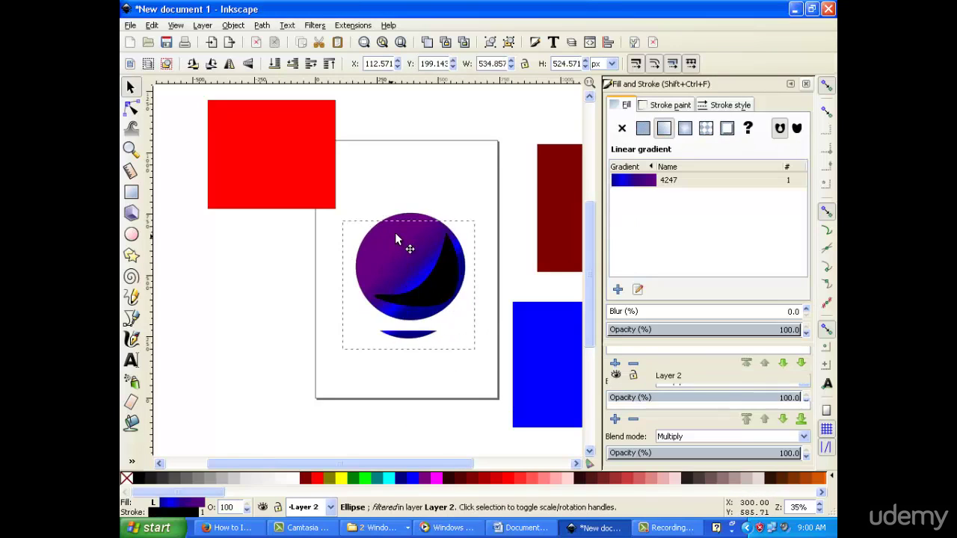
pyautogui.click(455, 379)
pyautogui.moveTo(439, 292); pyautogui.dragTo(366, 272)
pyautogui.click(443, 278)
pyautogui.moveTo(444, 277); pyautogui.dragTo(378, 273)
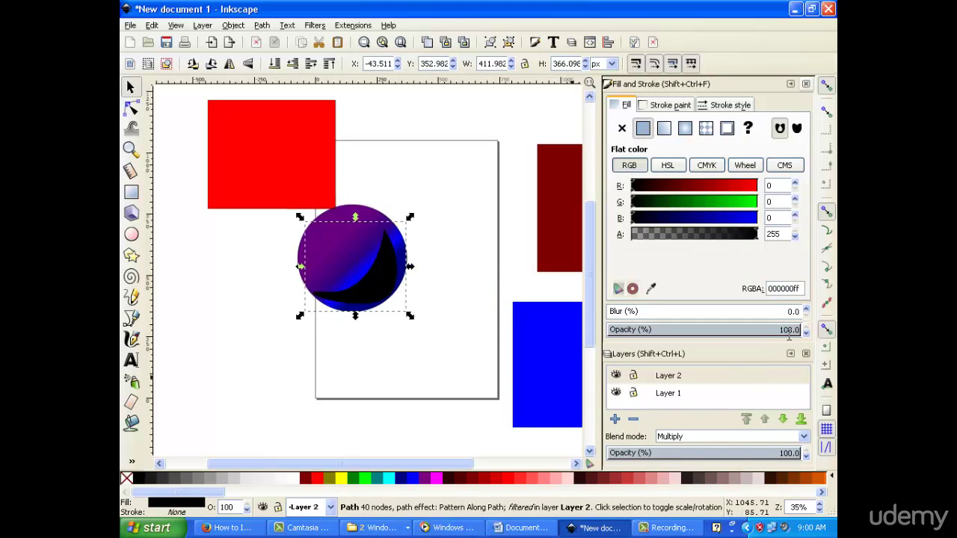
# Set the crescent's opacity to about 65.9% and its blur to about 40.2%.
pyautogui.moveTo(766, 336); pyautogui.dragTo(764, 335)
pyautogui.click(714, 330)
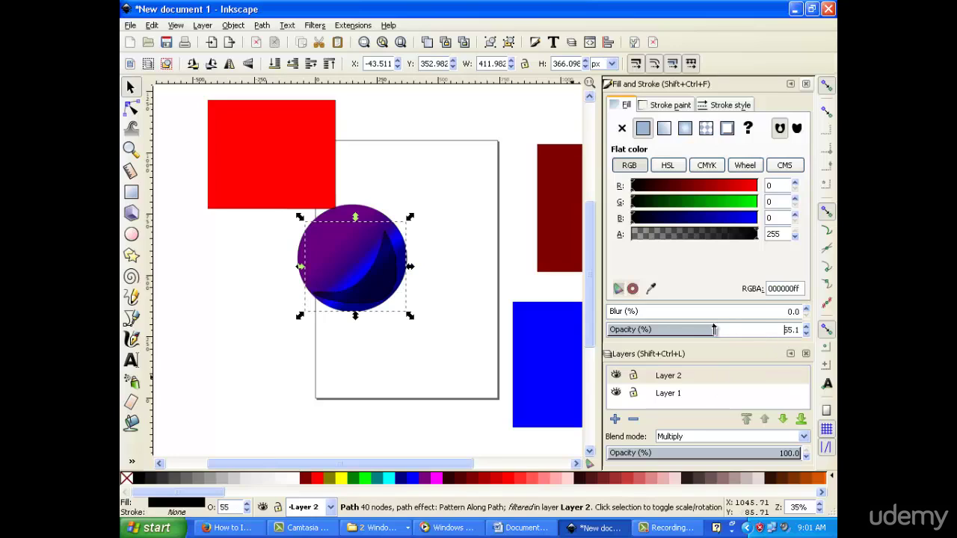
pyautogui.click(735, 331)
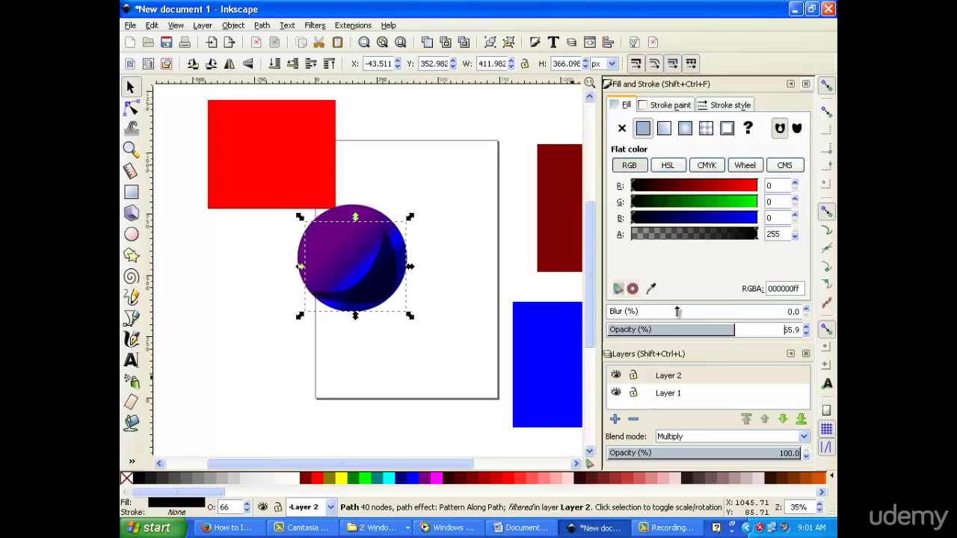
pyautogui.moveTo(637, 311); pyautogui.dragTo(675, 312)
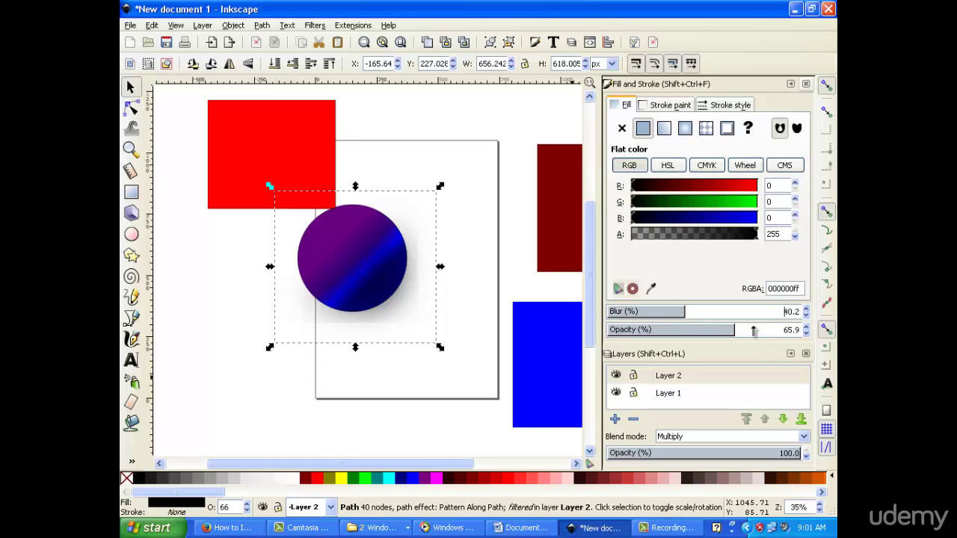
# Set the crescent's opacity to 100% and its blur to about 26.1%.
pyautogui.moveTo(753, 331); pyautogui.dragTo(809, 330)
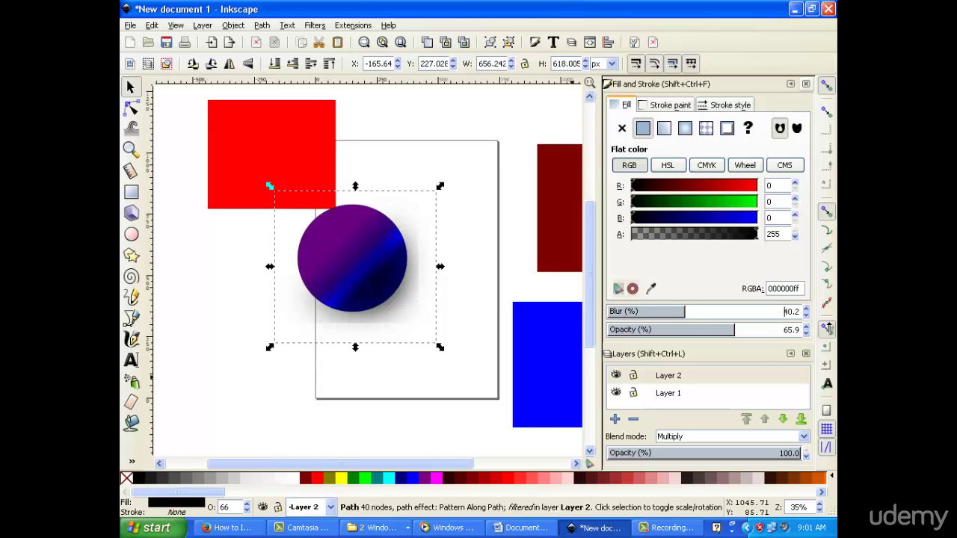
pyautogui.click(720, 314)
pyautogui.moveTo(715, 313); pyautogui.dragTo(658, 312)
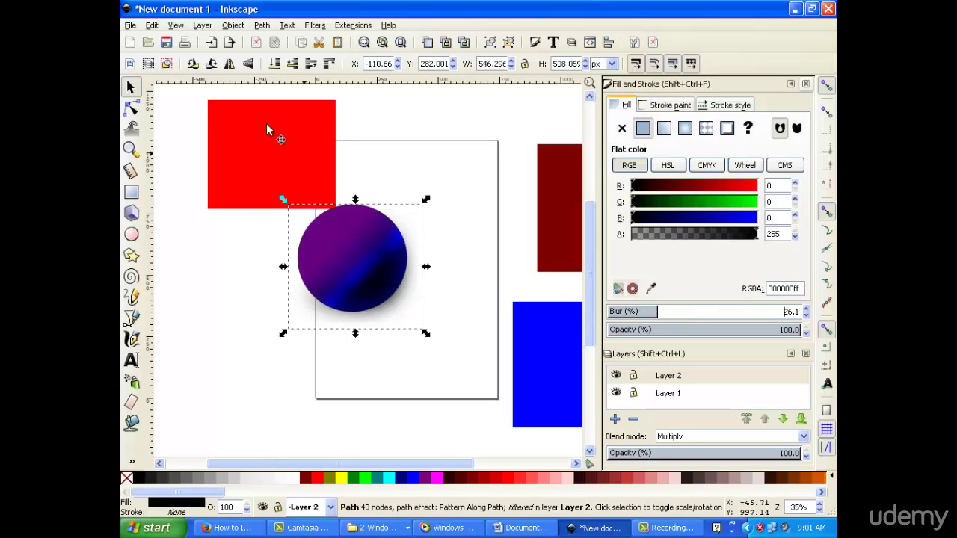
# Separate the two shapes by moving the gradient circle to the page's upper-right area and the blurred crescent below it.
pyautogui.click(372, 285)
pyautogui.click(447, 293)
pyautogui.moveTo(345, 243); pyautogui.dragTo(425, 189)
pyautogui.click(370, 286)
pyautogui.moveTo(370, 286); pyautogui.dragTo(413, 351)
# Set the gradient circle's blur to about 62%.
pyautogui.click(437, 193)
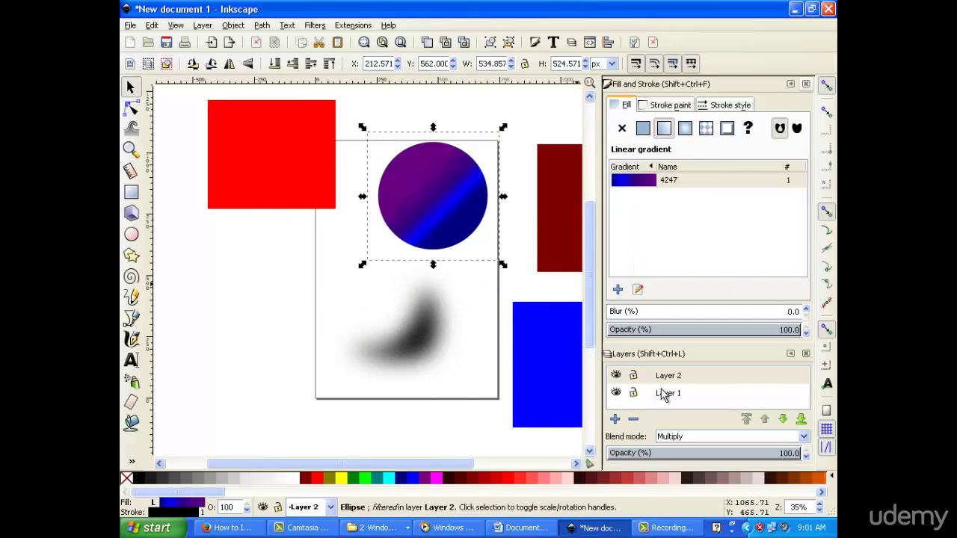
pyautogui.click(677, 314)
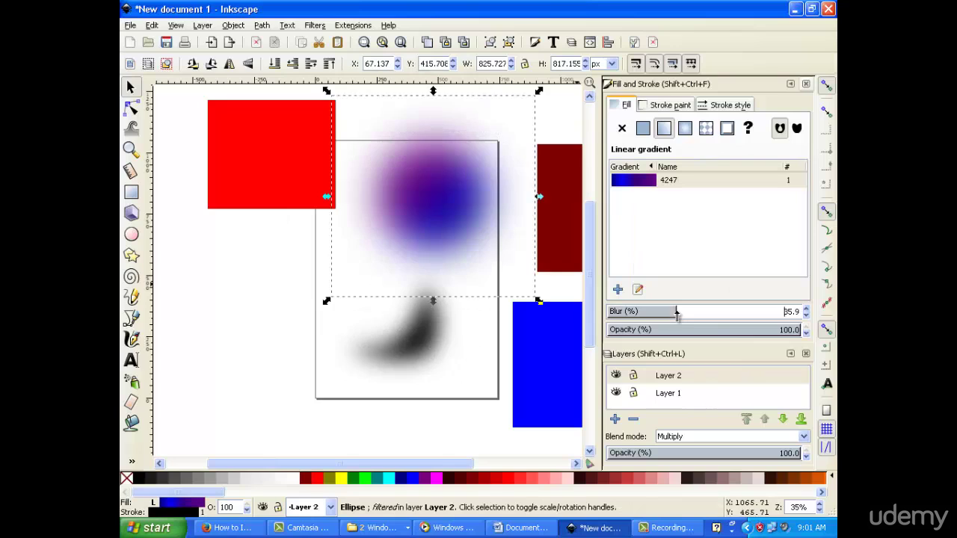
pyautogui.moveTo(704, 316); pyautogui.dragTo(723, 314)
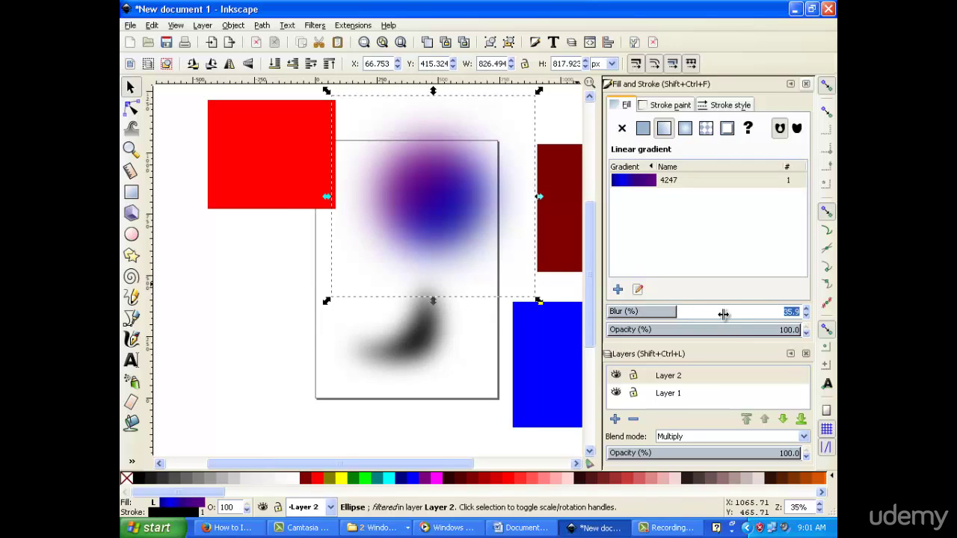
pyautogui.click(725, 313)
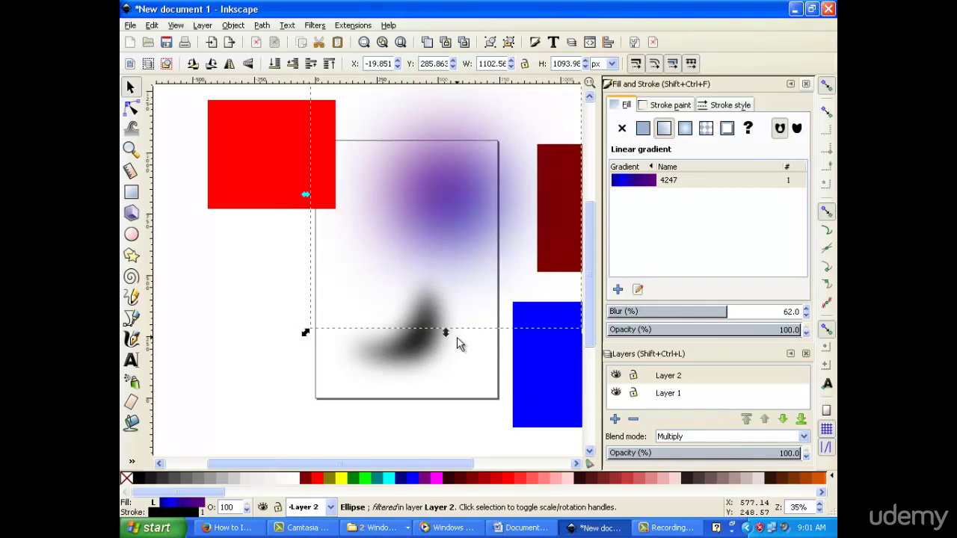
pyautogui.scroll(-2, 459, 340)
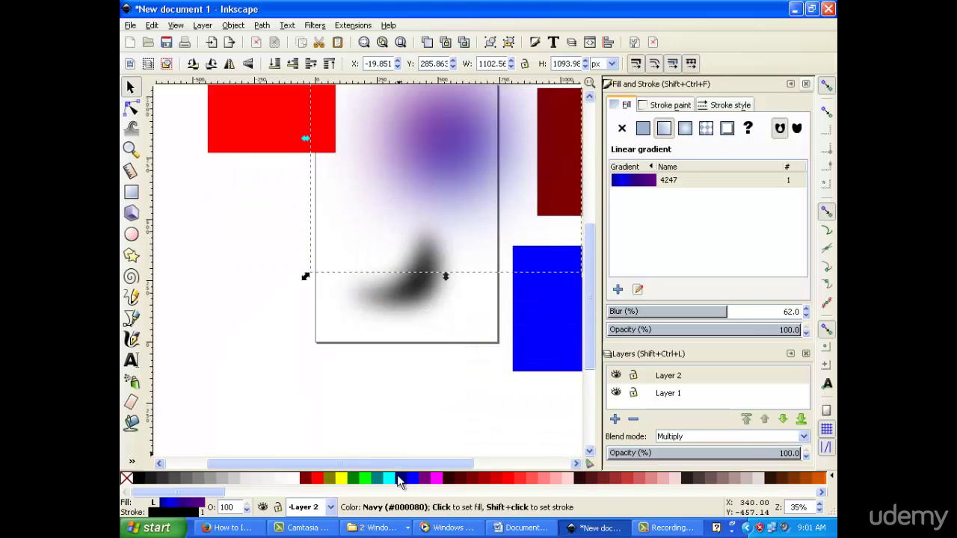
pyautogui.hscroll(2, 411, 465)
pyautogui.scroll(3, 438, 421)
pyautogui.scroll(-1, 438, 421)
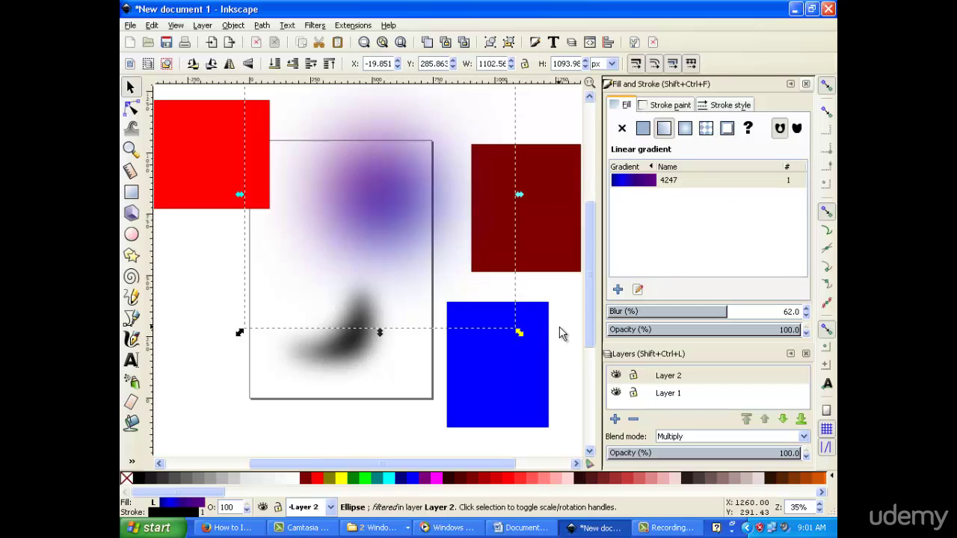
pyautogui.hscroll(-2, 562, 334)
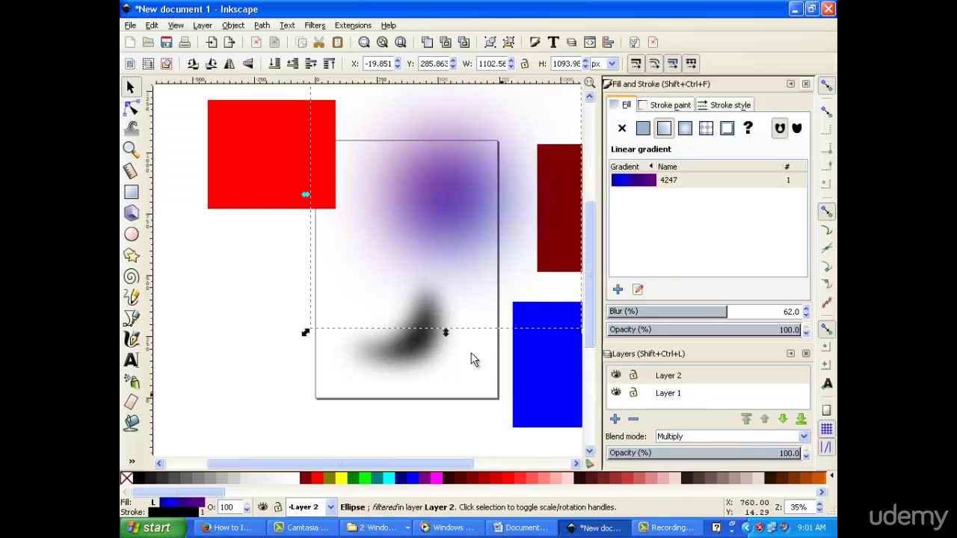
pyautogui.scroll(5, 460, 337)
pyautogui.scroll(-6, 446, 388)
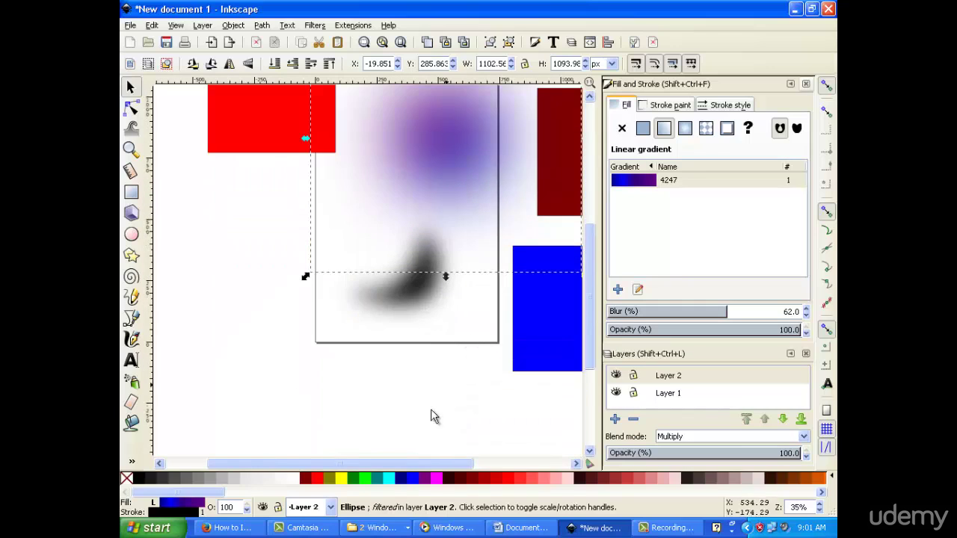
pyautogui.moveTo(408, 464); pyautogui.dragTo(436, 467)
pyautogui.scroll(3, 438, 418)
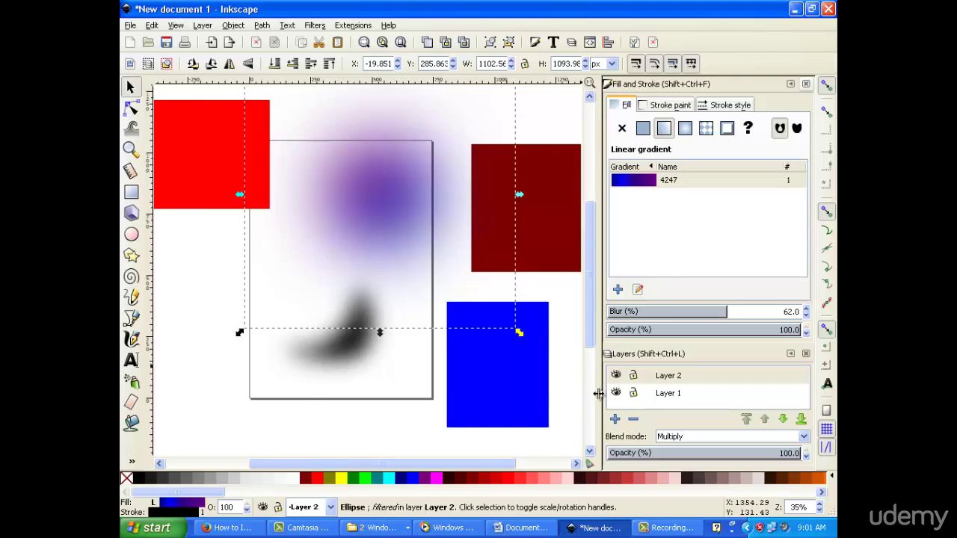
pyautogui.hscroll(-2, 596, 389)
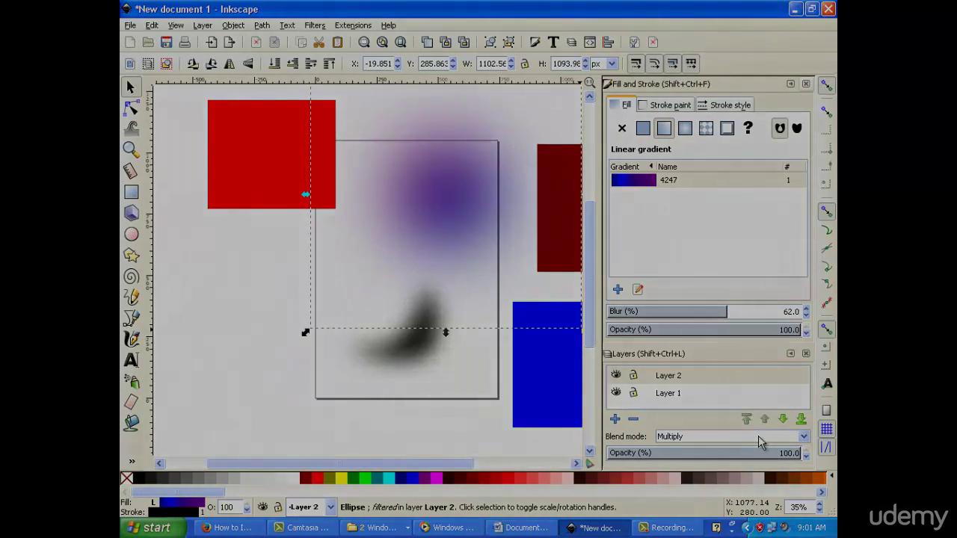
pyautogui.scroll(5, 460, 337)
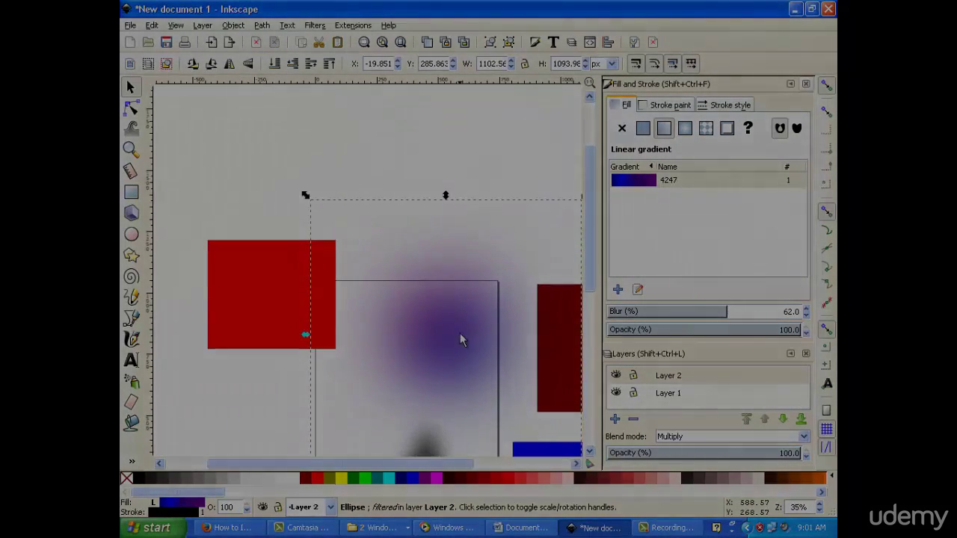
pyautogui.scroll(-7, 460, 333)
pyautogui.moveTo(415, 462); pyautogui.dragTo(458, 462)
pyautogui.scroll(4, 439, 422)
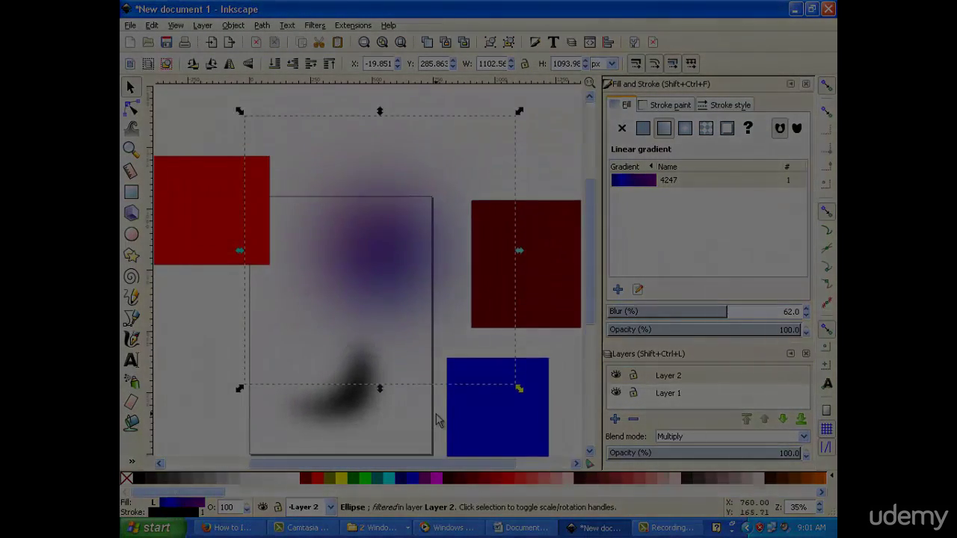
pyautogui.scroll(-2, 441, 419)
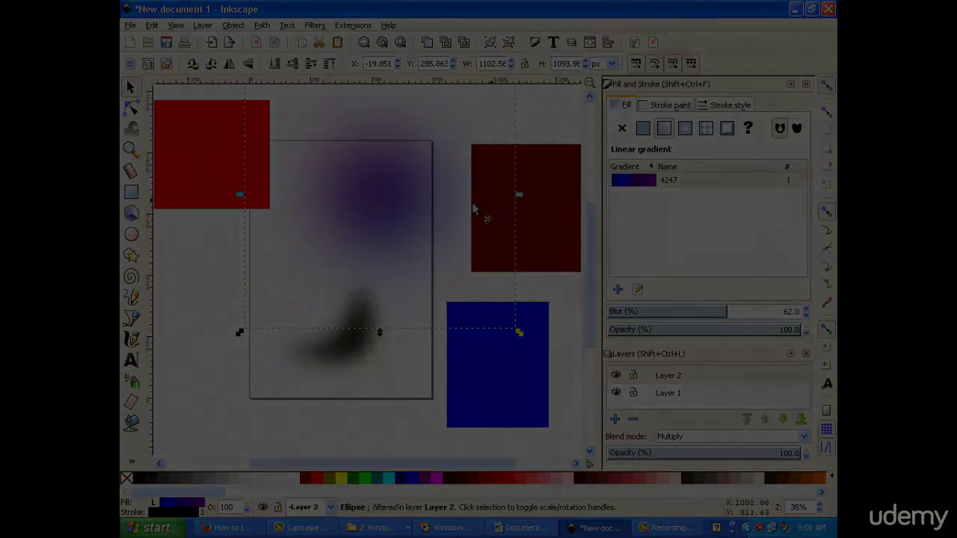